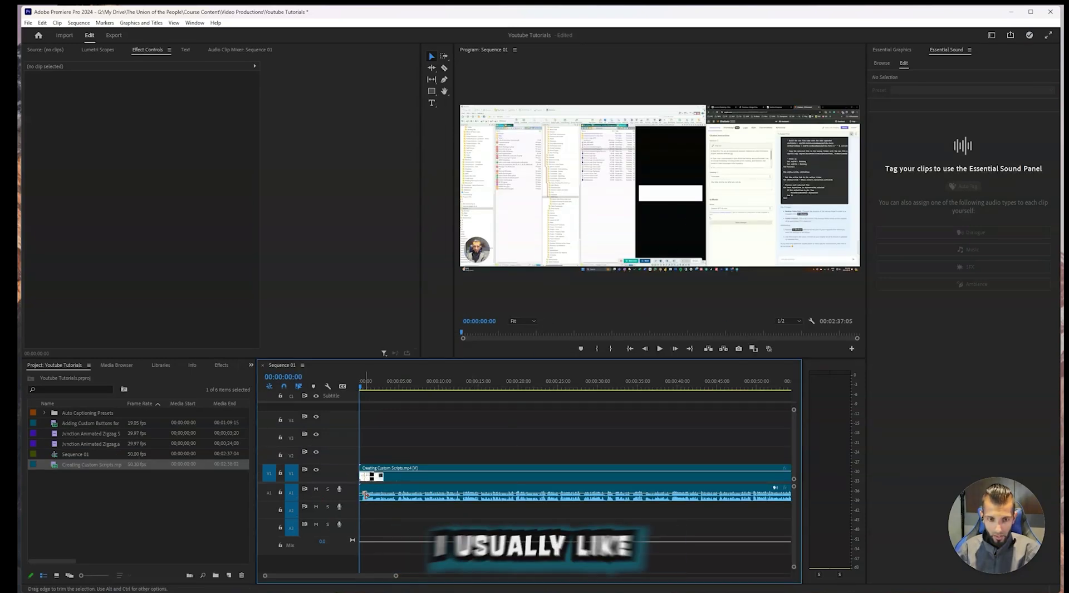
Select the Creating Custom Scripts clip in the timeline, open its transcript and read through it.
{"action": "left_click_drag", "start_coordinate": [366, 496], "coordinate": [379, 496]}
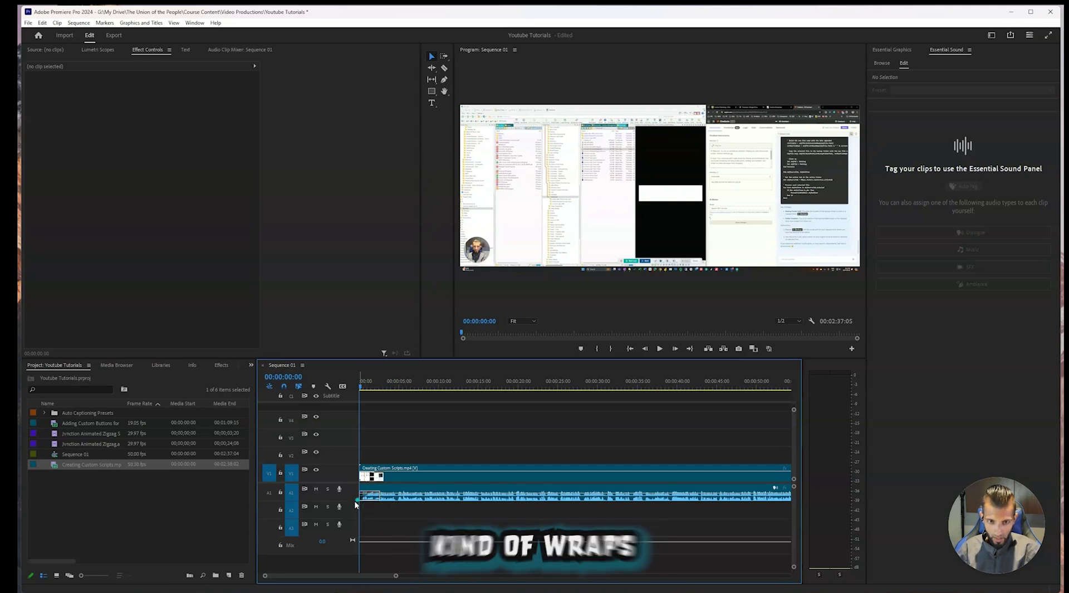
{"action": "right_click", "coordinate": [497, 476]}
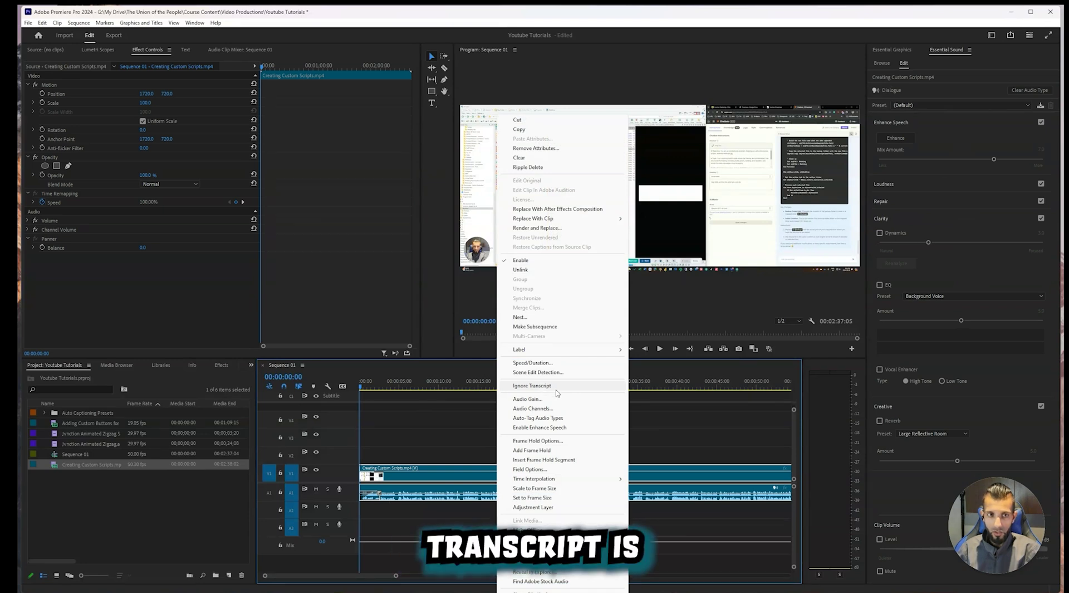
{"action": "left_click", "coordinate": [476, 444]}
{"action": "left_click", "coordinate": [466, 473]}
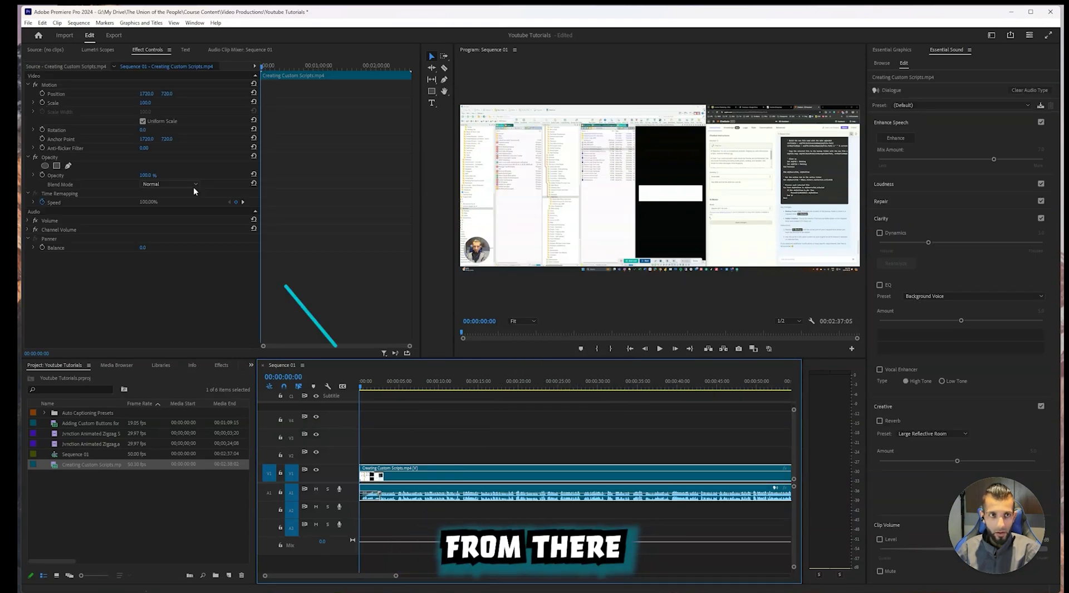
{"action": "left_click", "coordinate": [186, 49]}
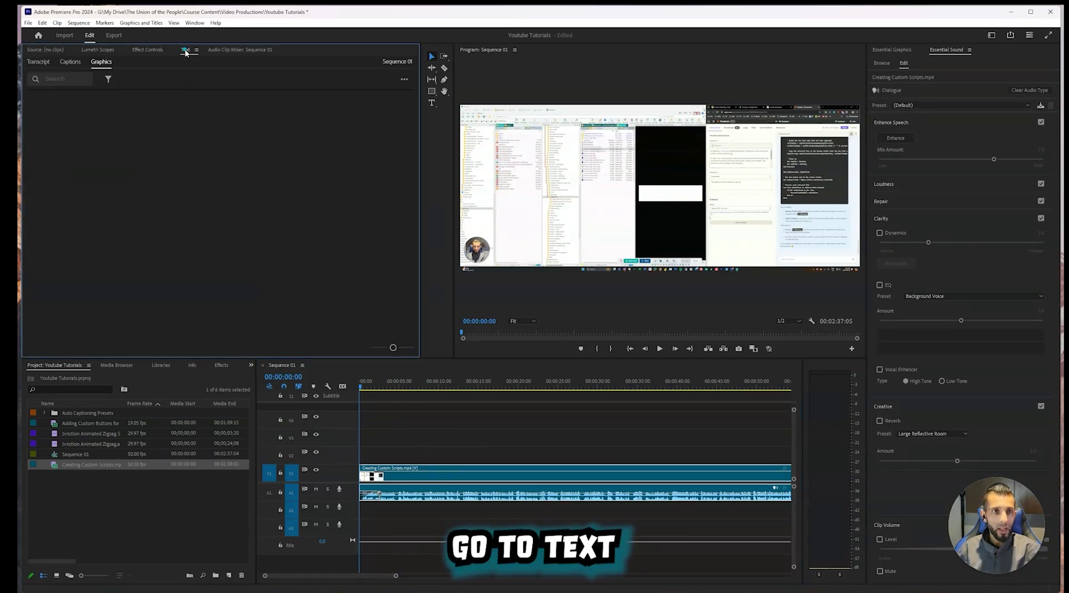
{"action": "left_click", "coordinate": [38, 62]}
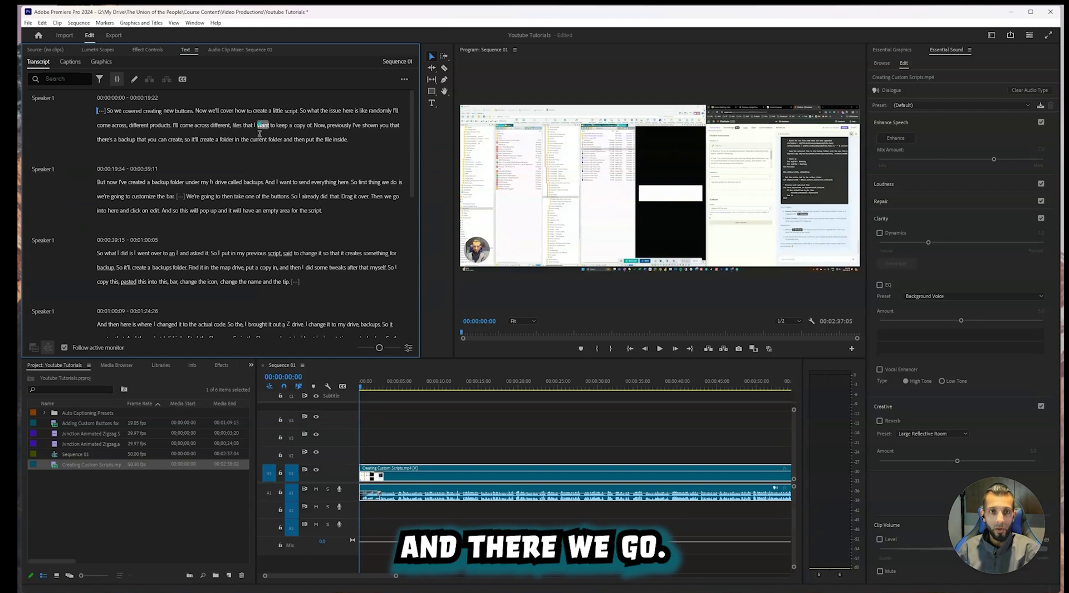
{"action": "scroll", "coordinate": [326, 246], "scroll_direction": "down", "scroll_amount": 3}
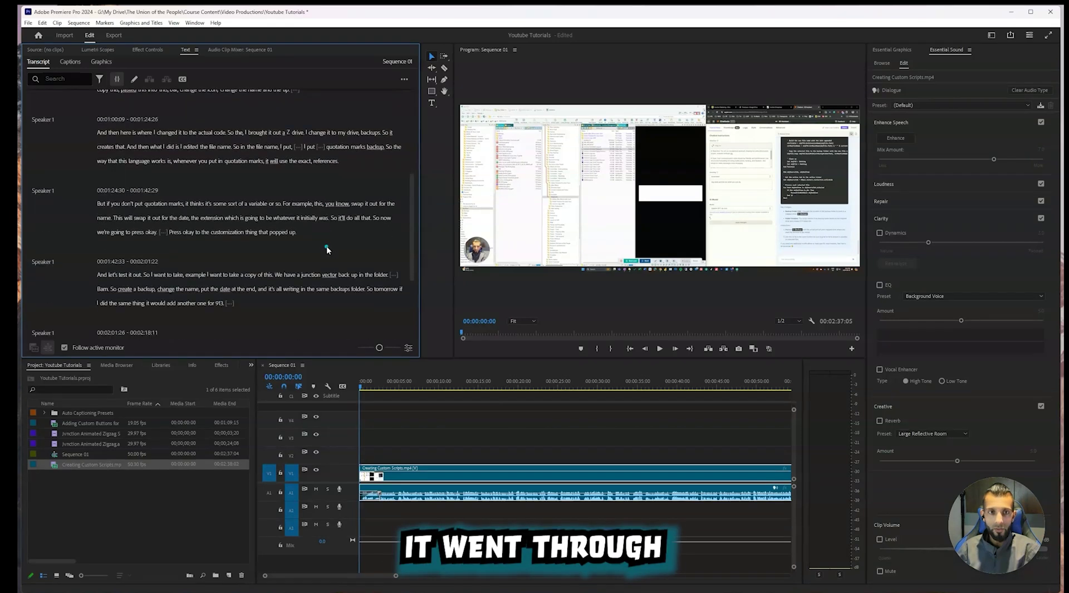
{"action": "scroll", "coordinate": [326, 246], "scroll_direction": "up", "scroll_amount": 5}
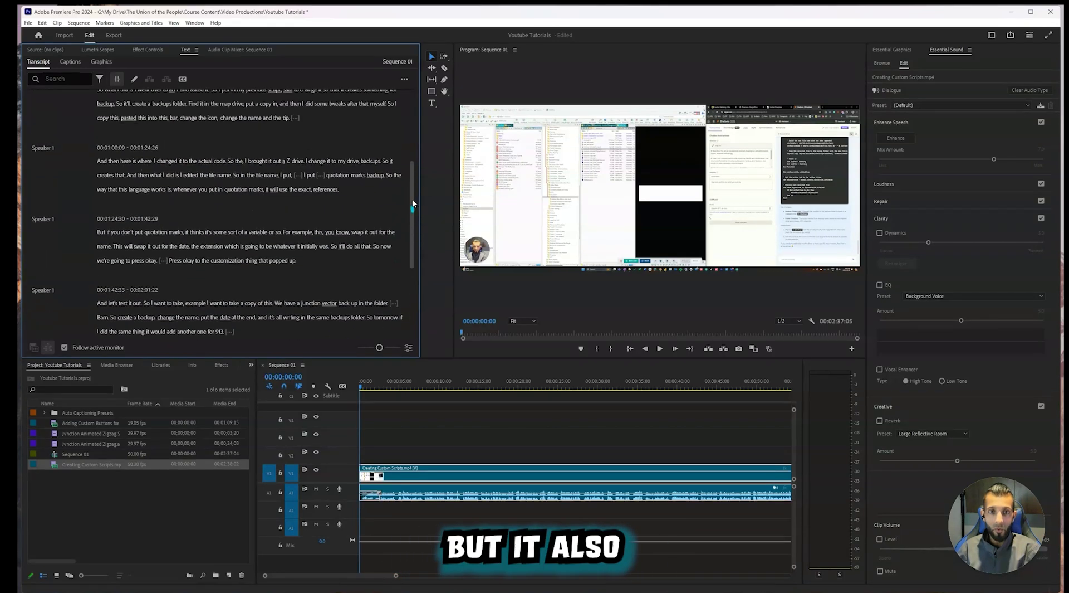
Filter the transcript for filler words and delete all of them from the sequence.
{"action": "left_click", "coordinate": [101, 79]}
{"action": "left_click", "coordinate": [89, 108]}
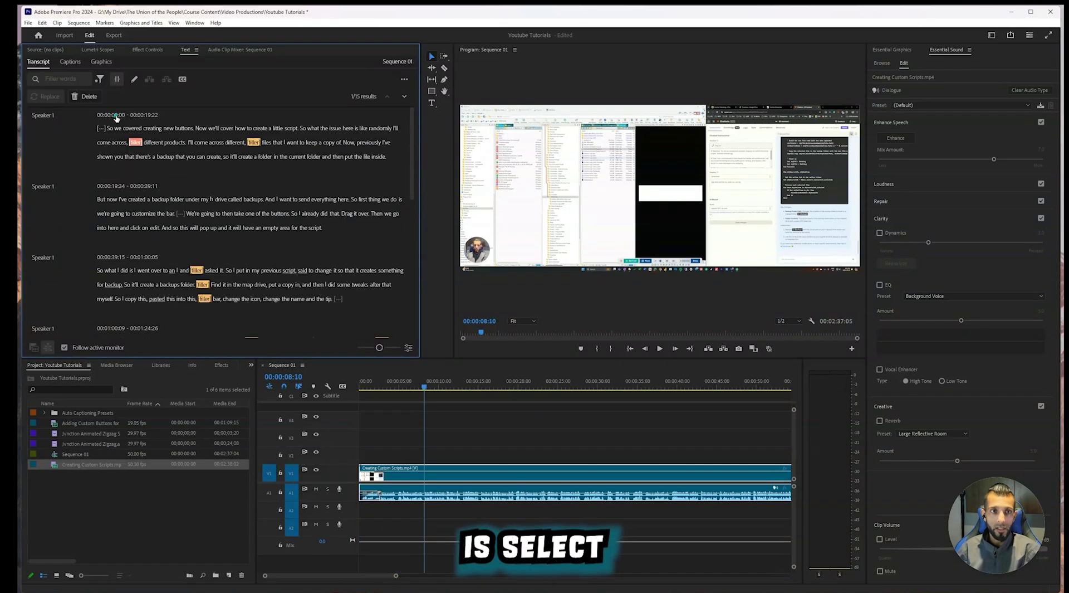
{"action": "left_click", "coordinate": [89, 97]}
{"action": "left_click", "coordinate": [368, 114]}
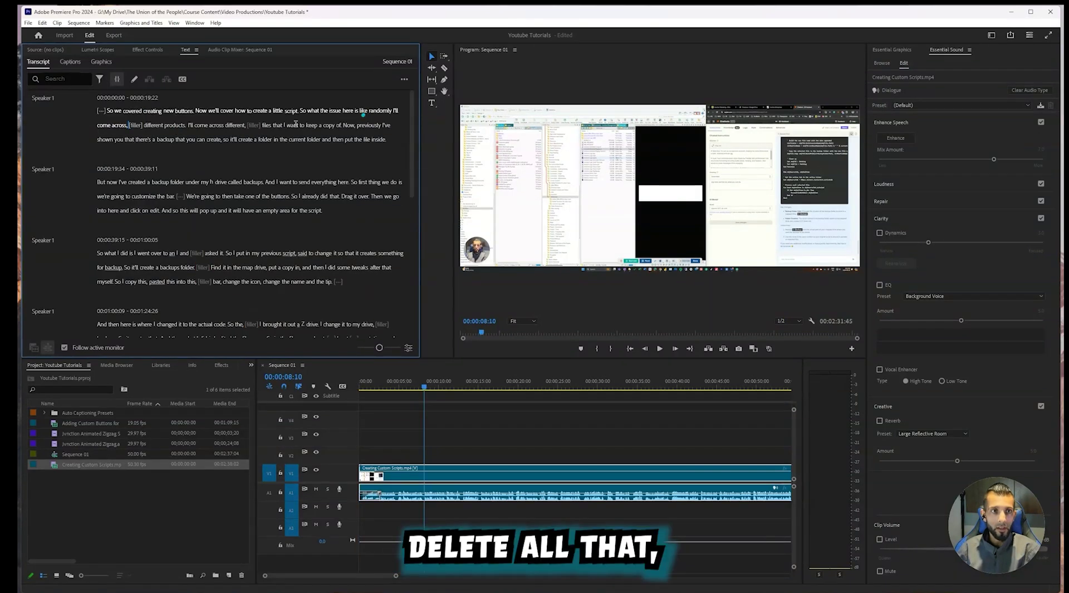
Filter the transcript for pauses, delete all of them, and check the shortened transcript and timeline.
{"action": "left_click", "coordinate": [101, 80]}
{"action": "left_click", "coordinate": [89, 119]}
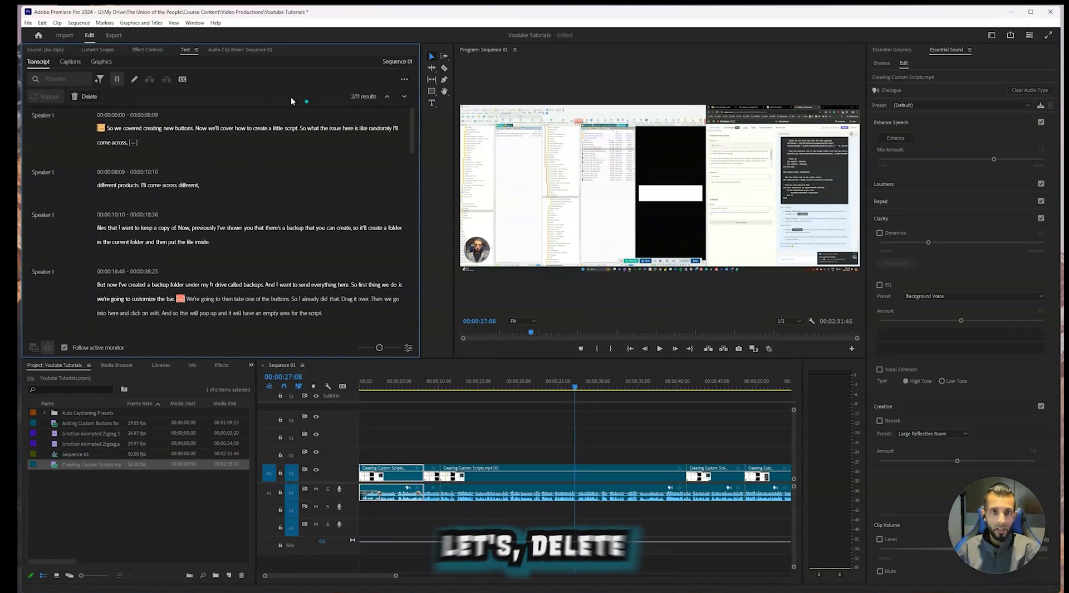
{"action": "left_click", "coordinate": [89, 97]}
{"action": "left_click", "coordinate": [352, 114]}
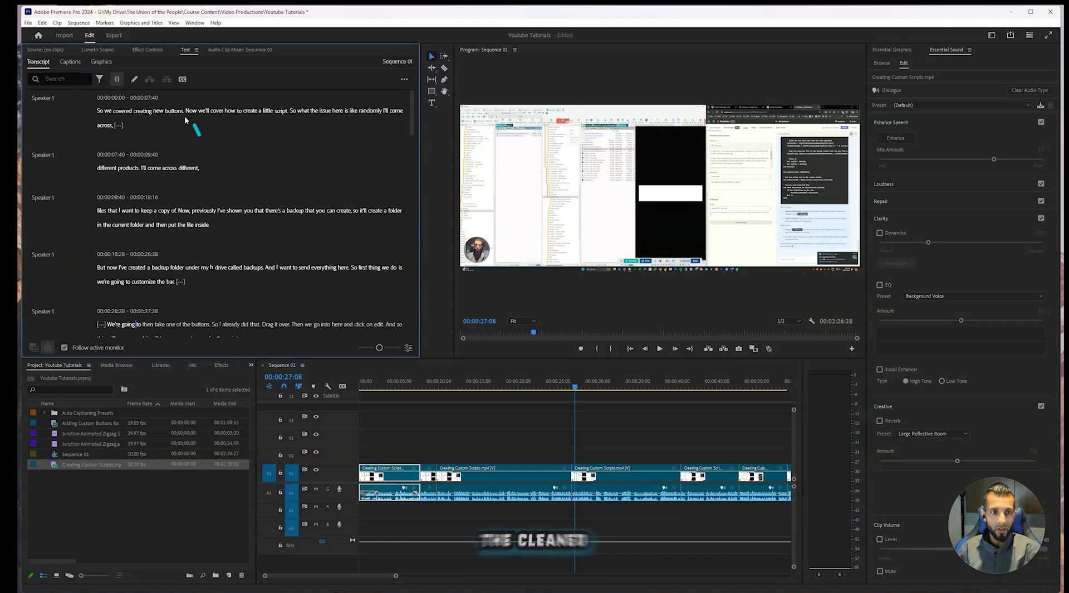
{"action": "scroll", "coordinate": [197, 209], "scroll_direction": "down", "scroll_amount": 1}
{"action": "scroll", "coordinate": [196, 209], "scroll_direction": "down", "scroll_amount": 1}
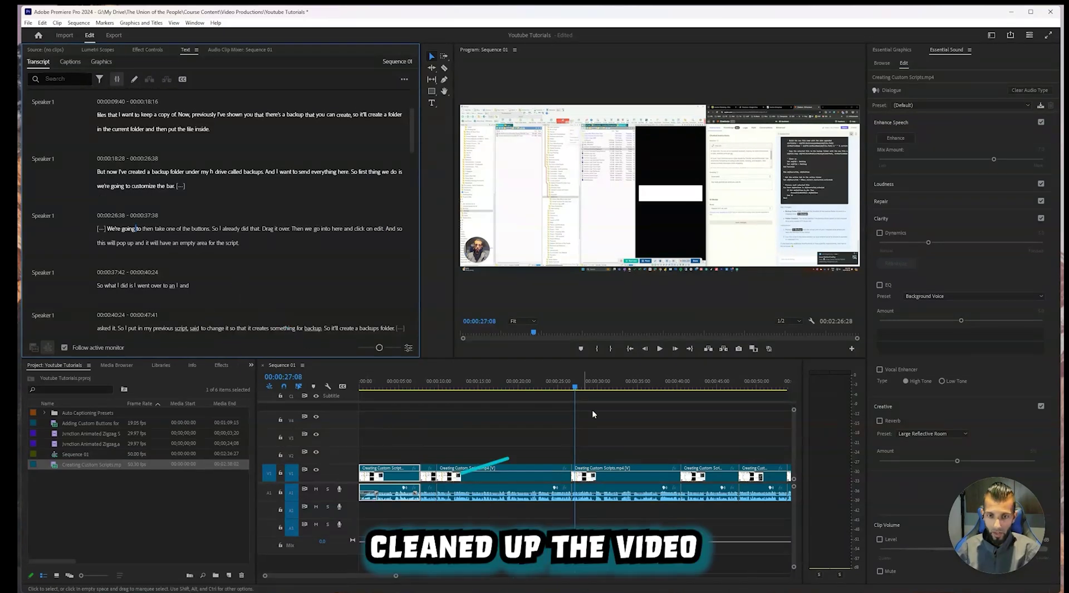
{"action": "mouse_move", "coordinate": [577, 385]}
{"action": "left_mouse_down"}
{"action": "mouse_move", "coordinate": [410, 390]}
{"action": "mouse_move", "coordinate": [420, 404]}
{"action": "left_mouse_up"}
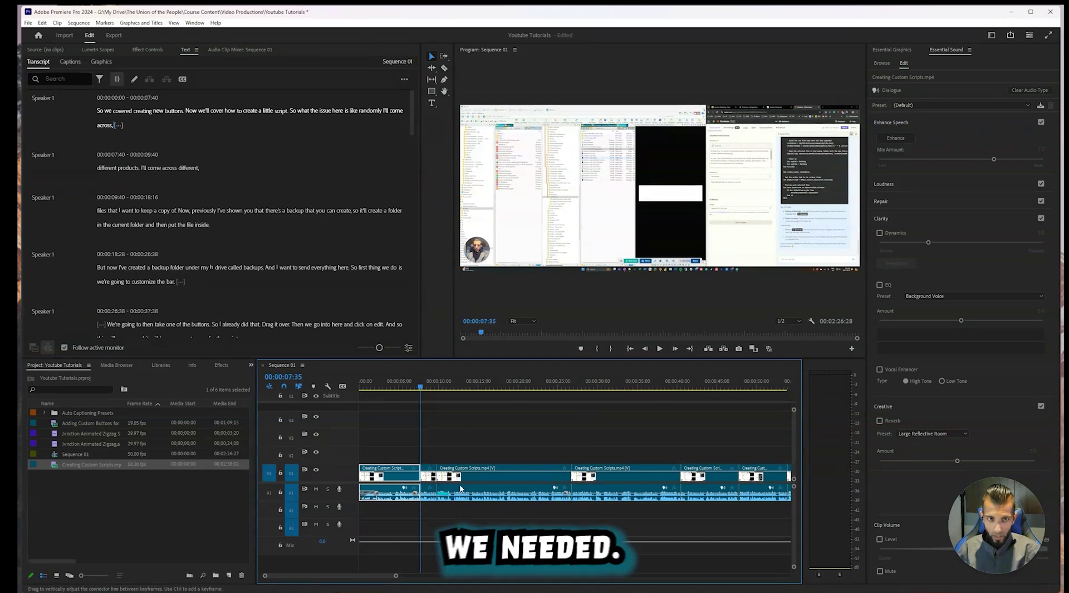
Create captions from the transcript with the SocialSetting preset, reviewing its captioning preferences first.
{"action": "left_click", "coordinate": [182, 78]}
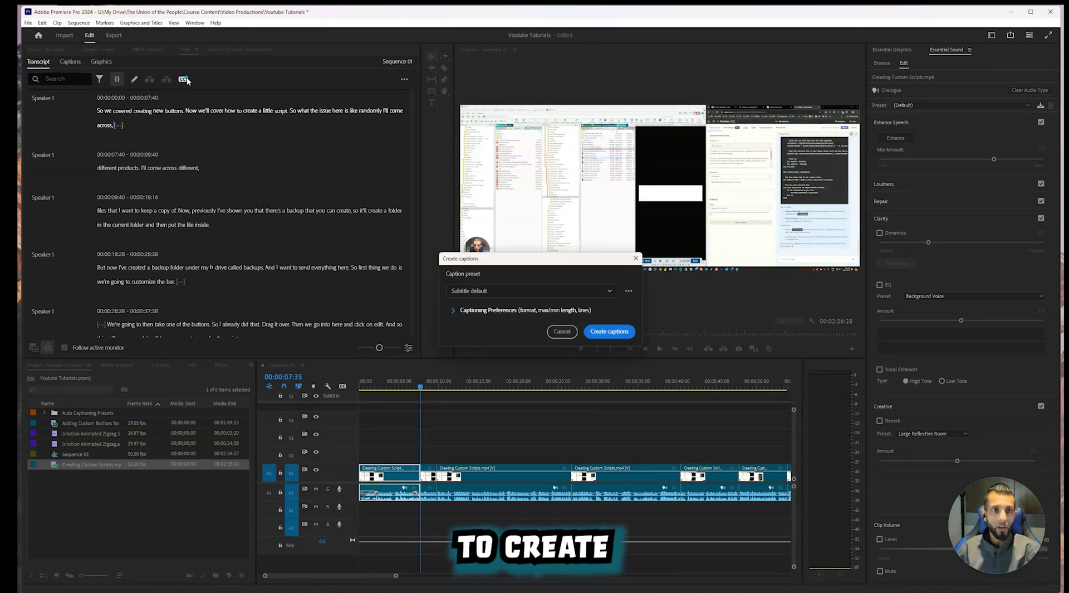
{"action": "left_click", "coordinate": [529, 291]}
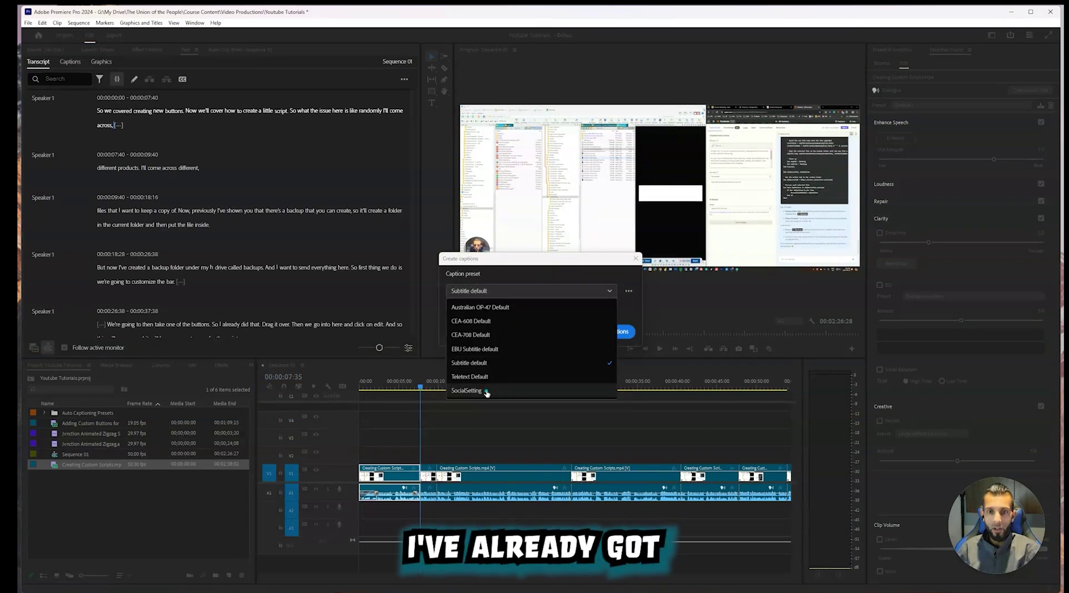
{"action": "left_click", "coordinate": [490, 389]}
{"action": "left_click", "coordinate": [456, 311]}
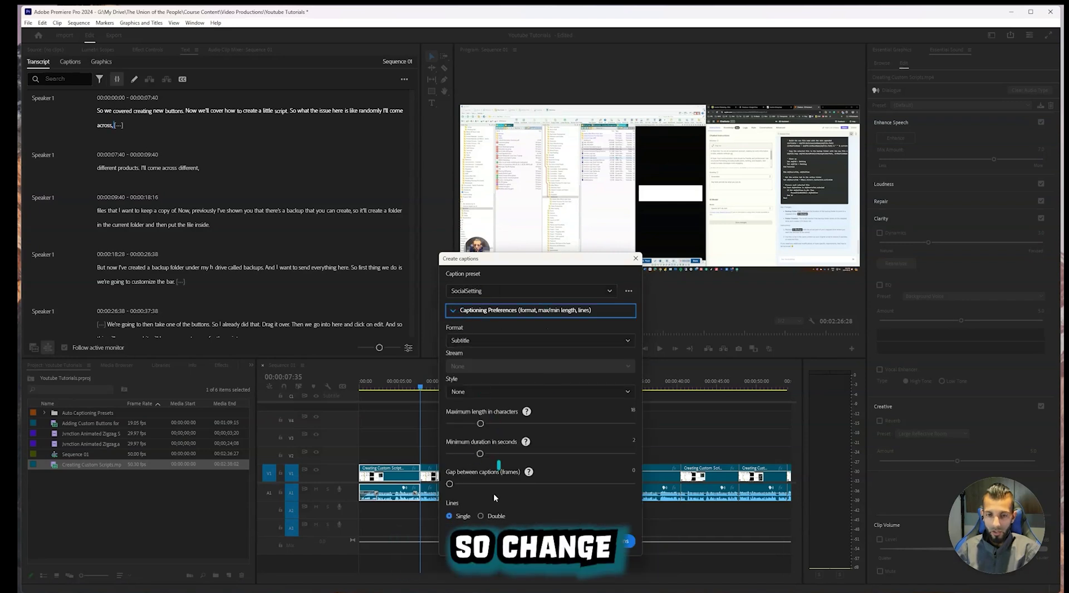
{"action": "left_click", "coordinate": [627, 290]}
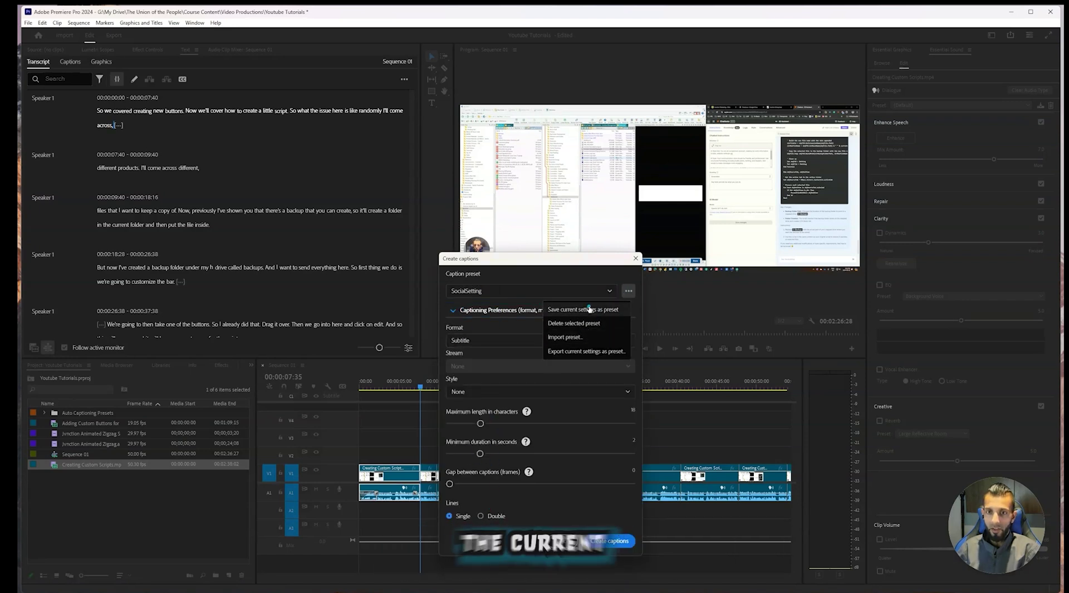
{"action": "left_click", "coordinate": [606, 280]}
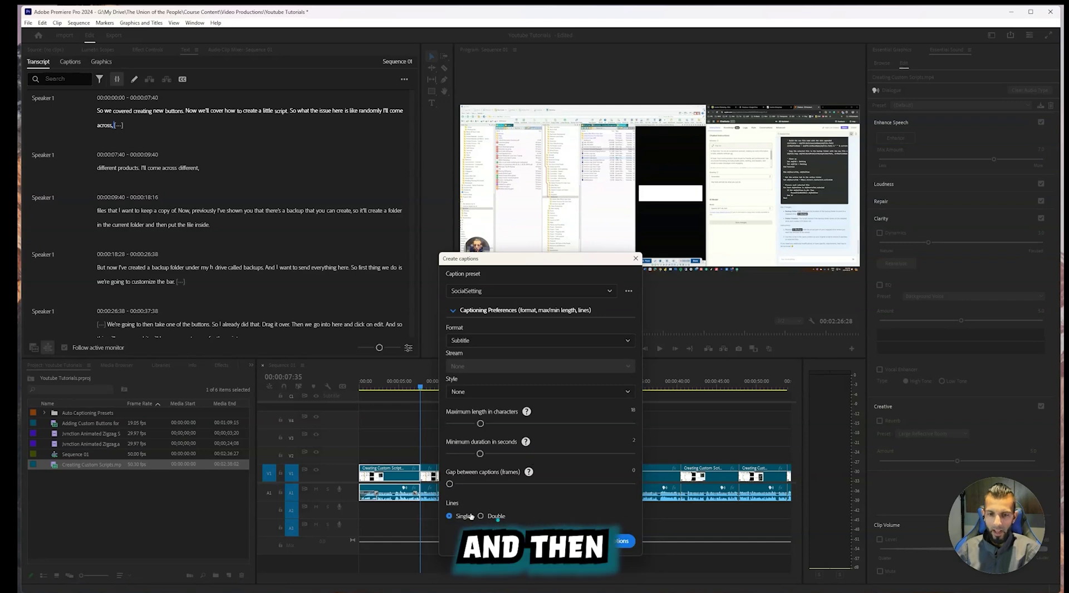
{"action": "left_click", "coordinate": [610, 541]}
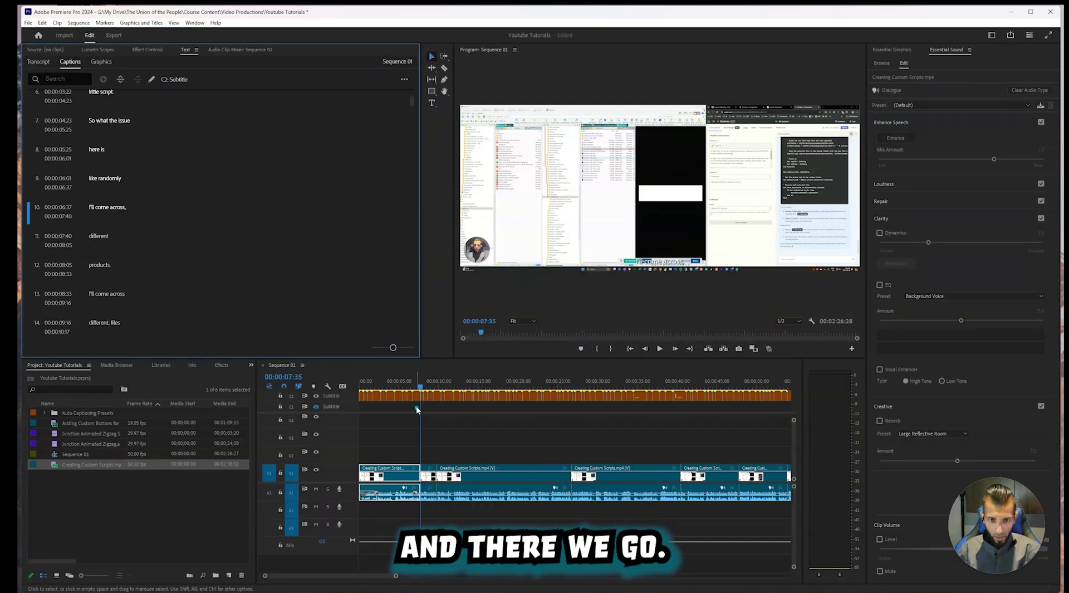
Select the first caption, "So we covered", at the start of the subtitle track and increase its text size to 134.
{"action": "left_click_drag", "start_coordinate": [421, 388], "coordinate": [377, 392]}
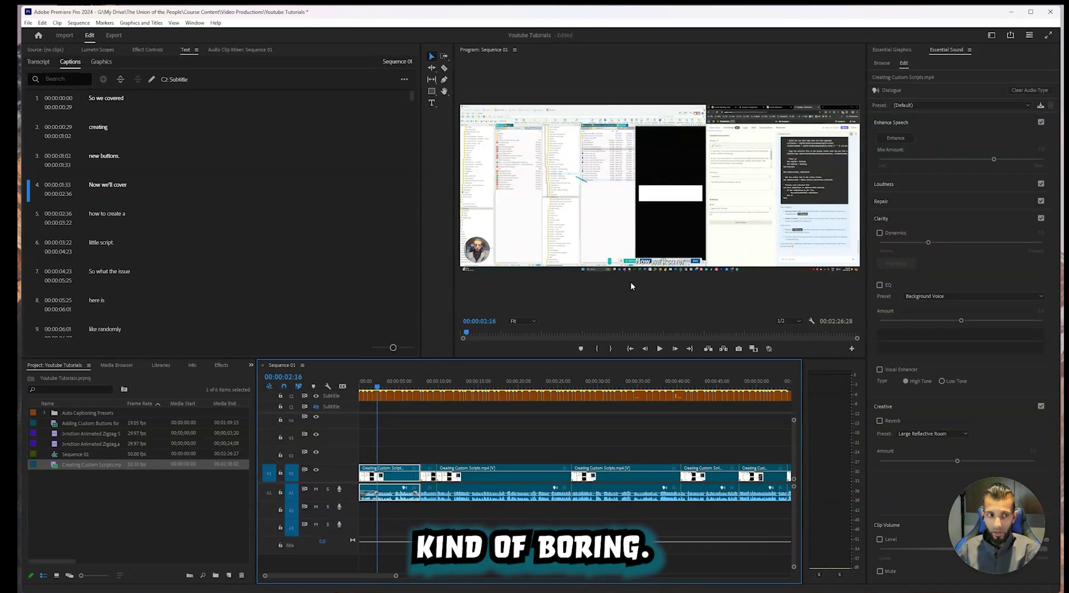
{"action": "key", "text": "Home"}
{"action": "left_click_drag", "start_coordinate": [395, 575], "coordinate": [302, 580]}
{"action": "left_click", "coordinate": [372, 396]}
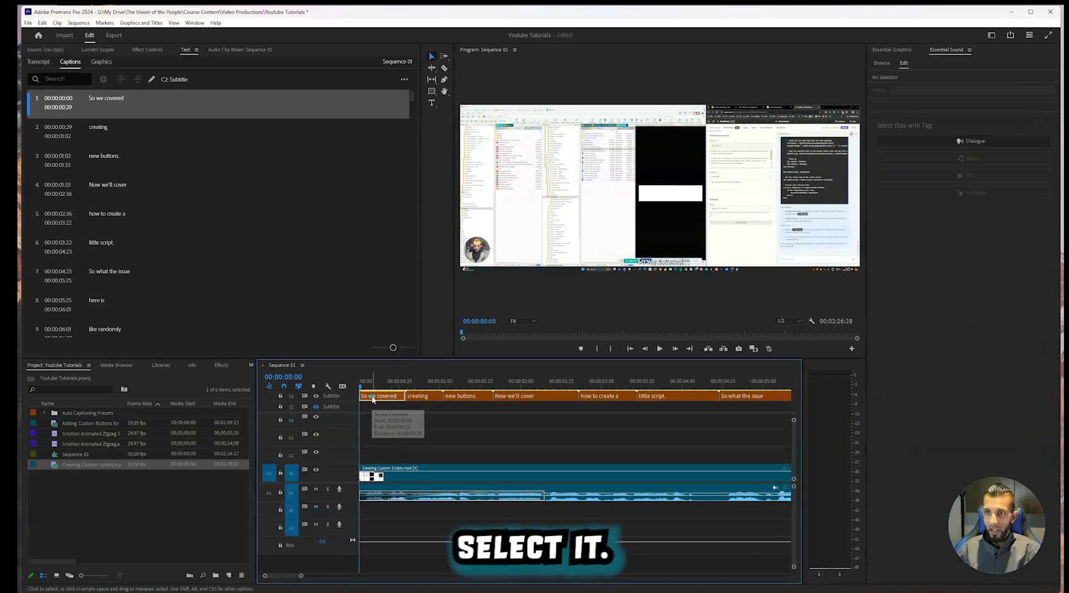
{"action": "left_click", "coordinate": [900, 50]}
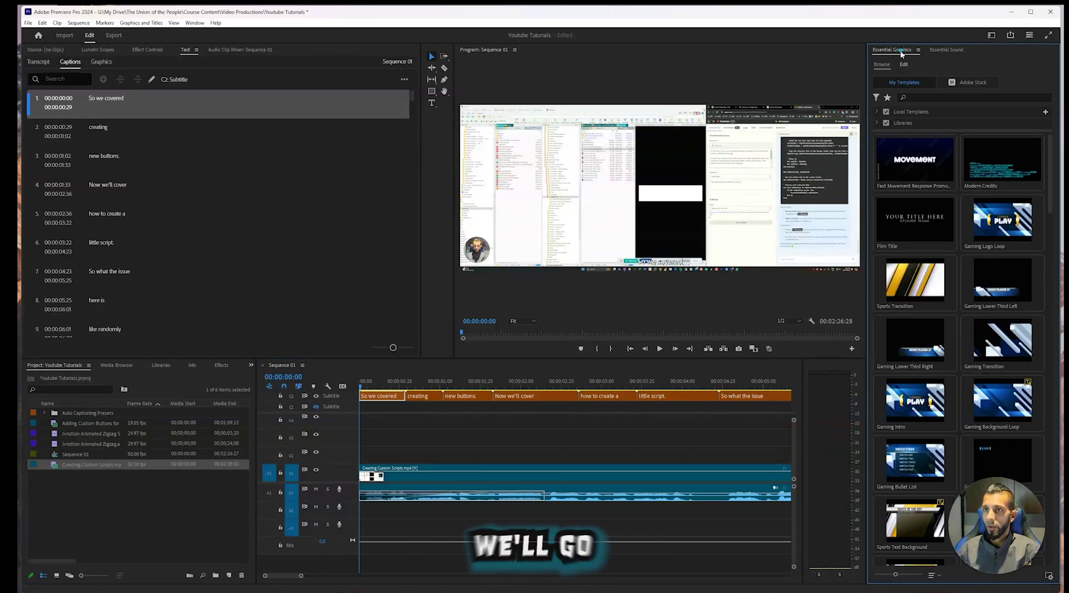
{"action": "left_click", "coordinate": [903, 65]}
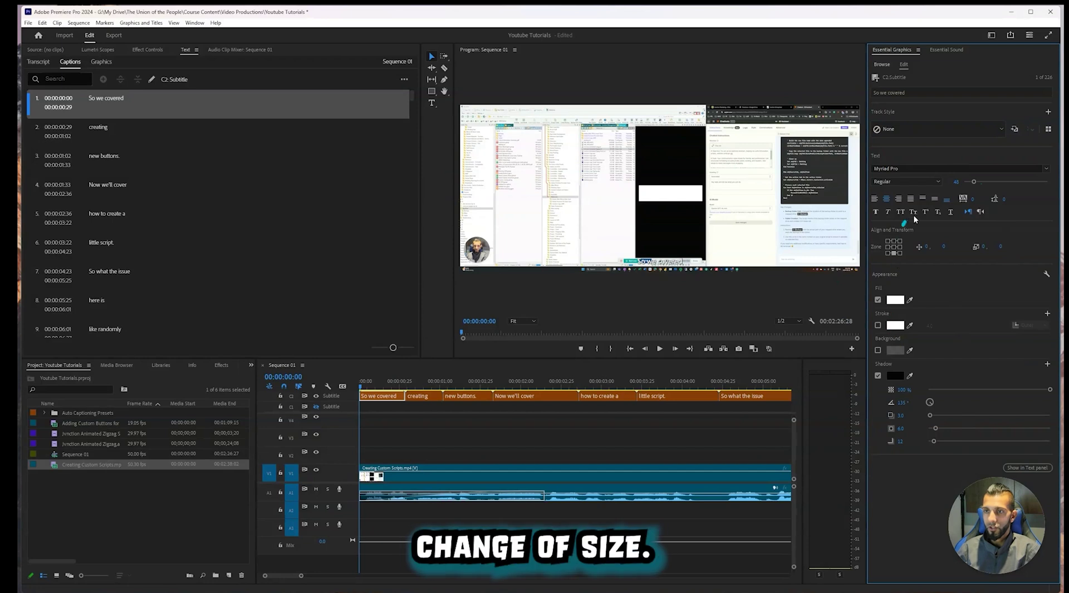
{"action": "left_click_drag", "start_coordinate": [975, 182], "coordinate": [993, 187]}
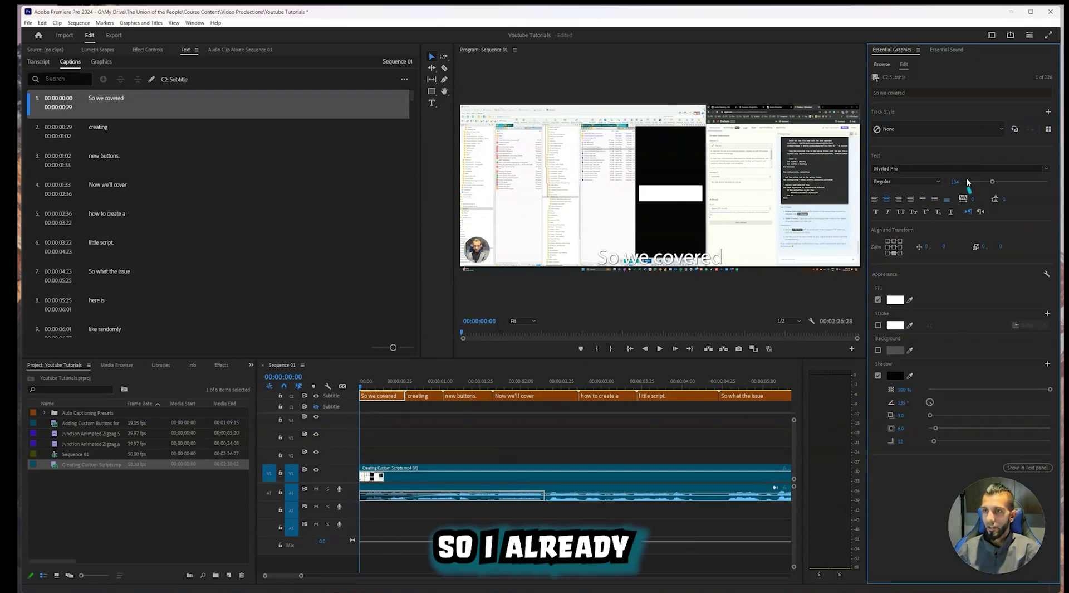
Apply the saved "Social Final" style to the first caption and push that look to all captions on the track.
{"action": "left_click", "coordinate": [1048, 128]}
{"action": "left_click", "coordinate": [938, 135]}
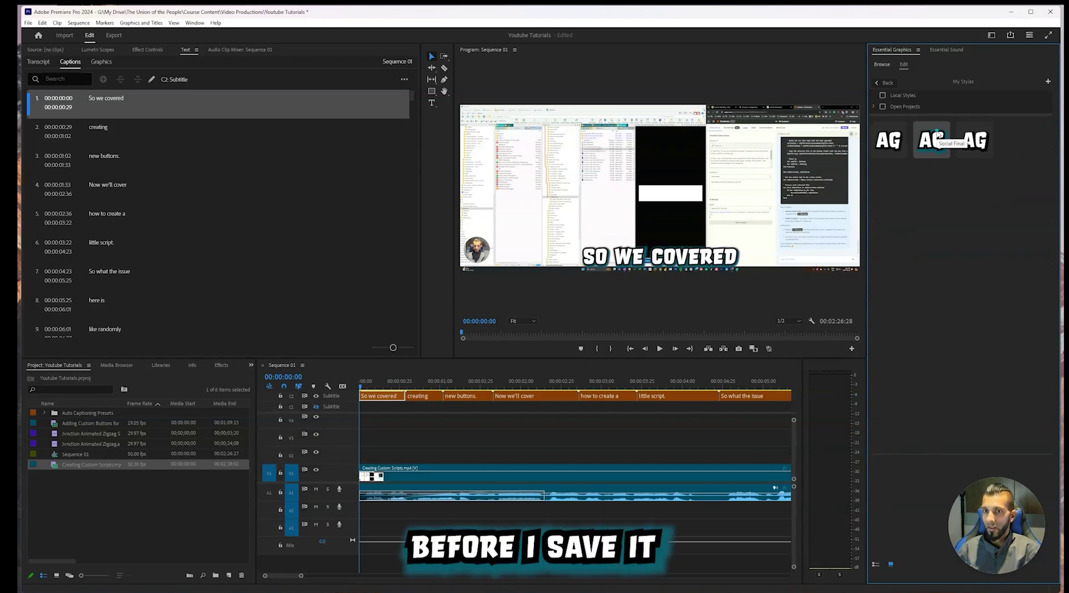
{"action": "left_click", "coordinate": [884, 84]}
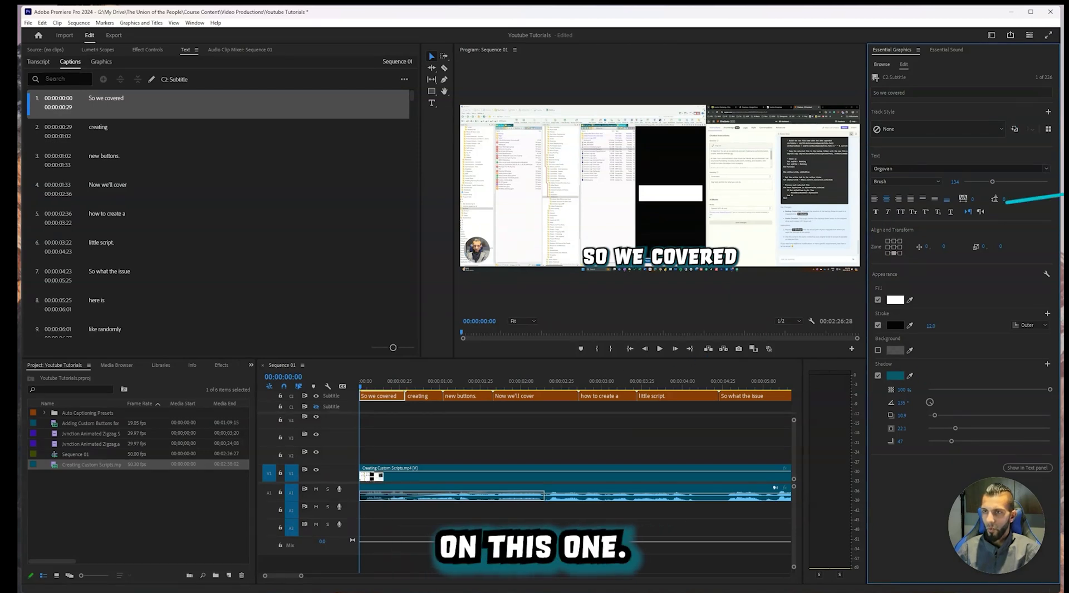
{"action": "left_click", "coordinate": [1027, 130]}
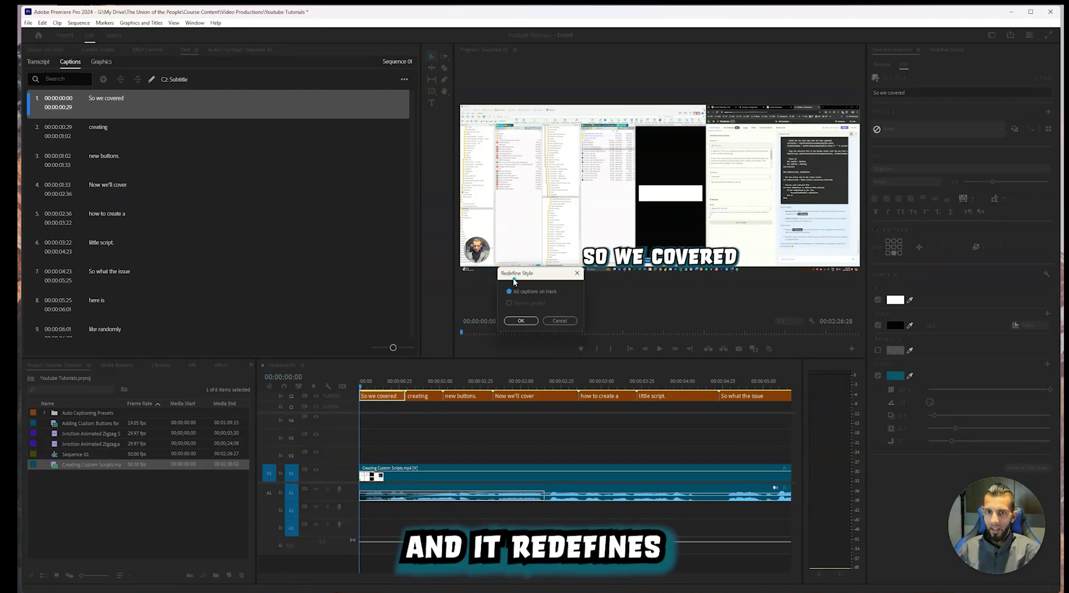
{"action": "left_click", "coordinate": [519, 321]}
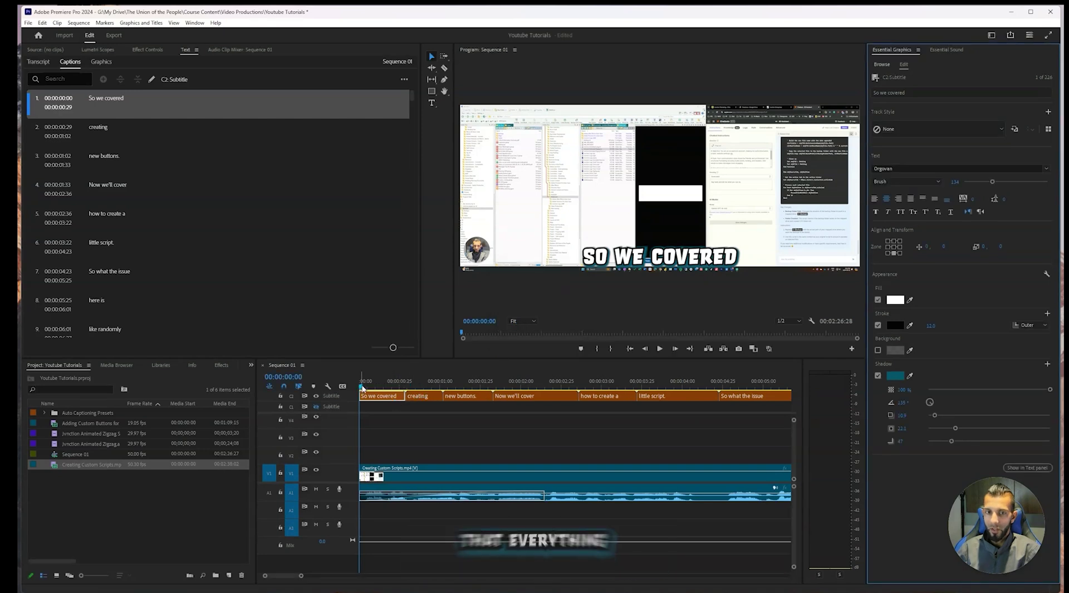
Shrink the first caption's text box to fit closely around its words and apply that change to all captions on the track.
{"action": "mouse_move", "coordinate": [362, 387]}
{"action": "left_mouse_down"}
{"action": "mouse_move", "coordinate": [728, 386]}
{"action": "mouse_move", "coordinate": [373, 386]}
{"action": "left_mouse_up"}
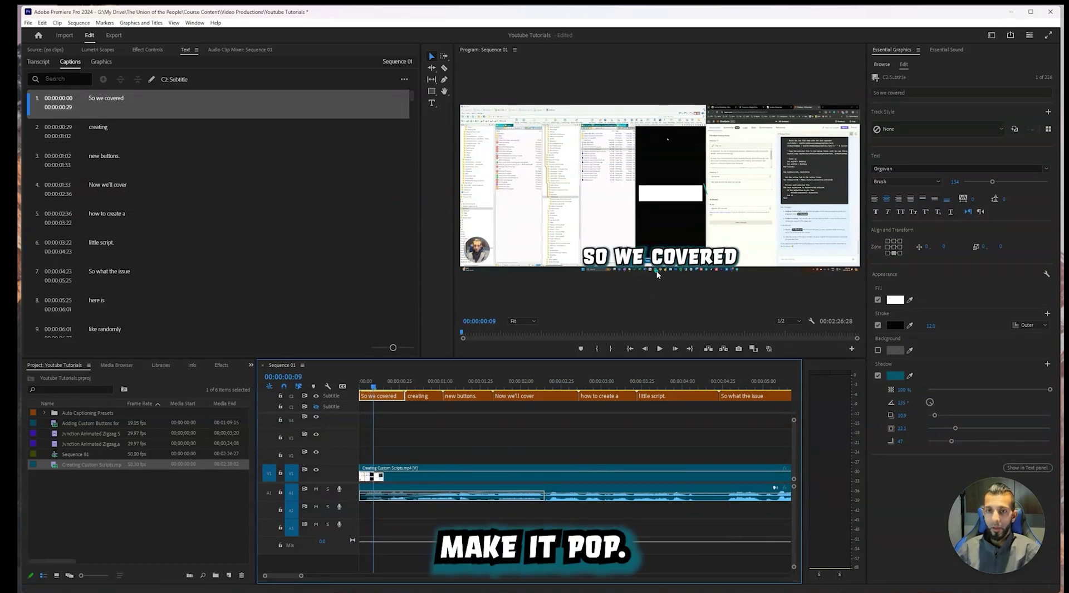
{"action": "left_click", "coordinate": [628, 261]}
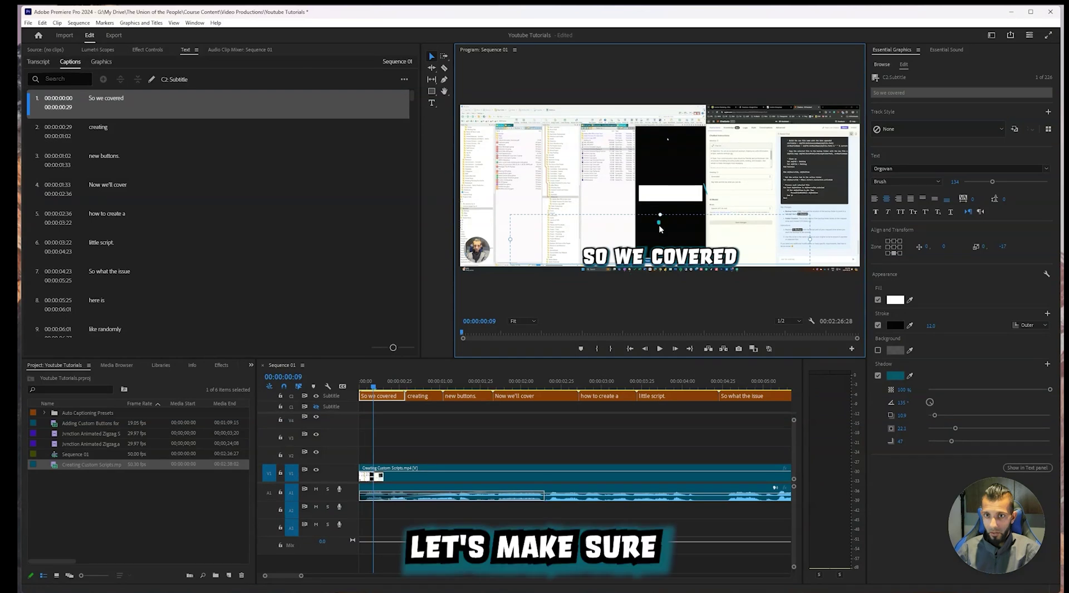
{"action": "left_click_drag", "start_coordinate": [659, 225], "coordinate": [660, 238]}
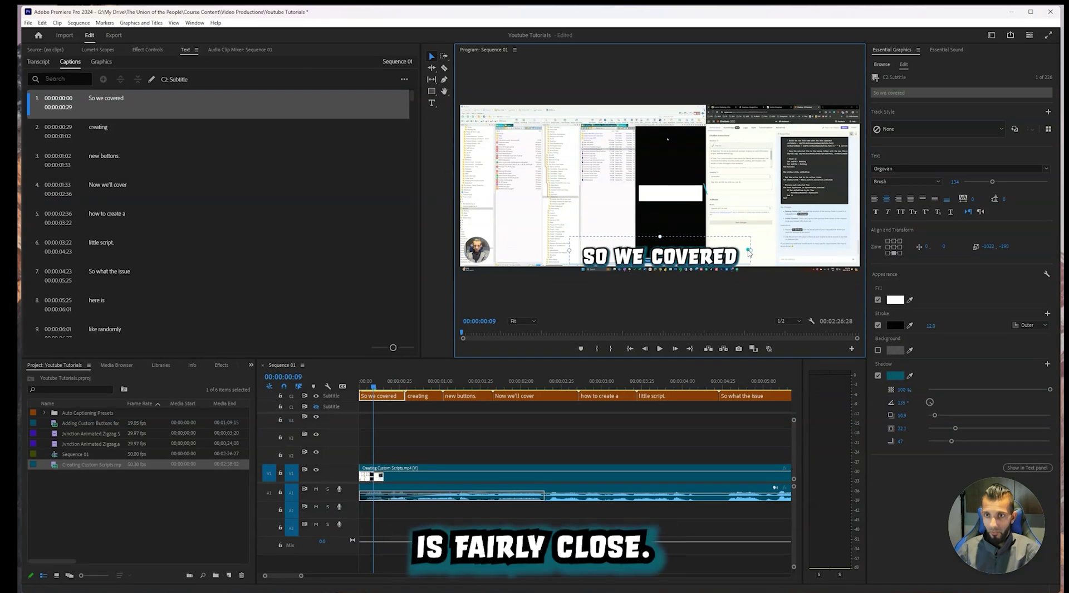
{"action": "left_click", "coordinate": [1023, 130]}
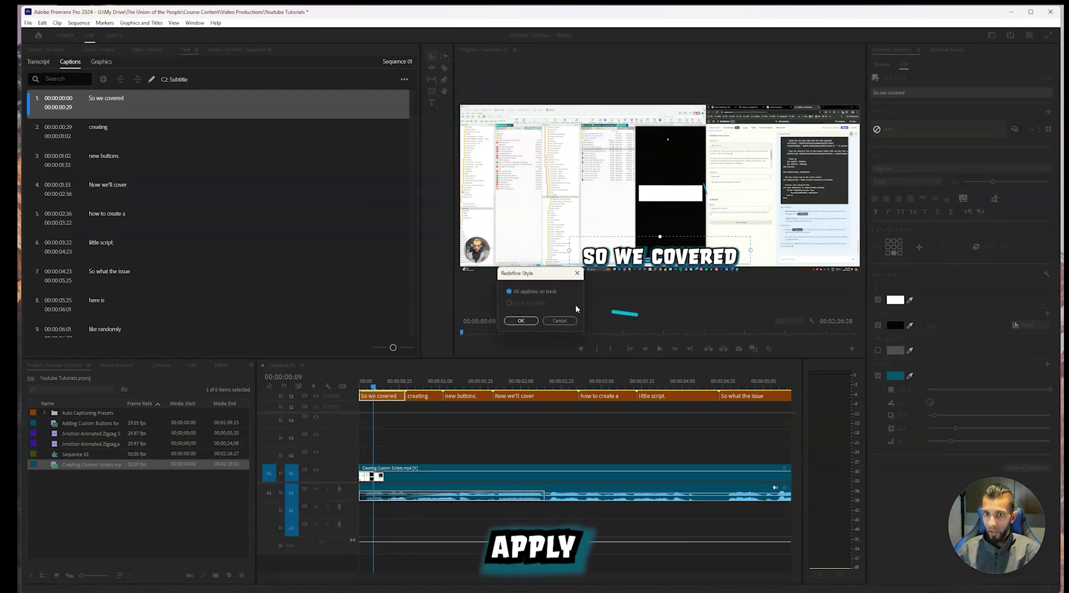
{"action": "left_click", "coordinate": [524, 322]}
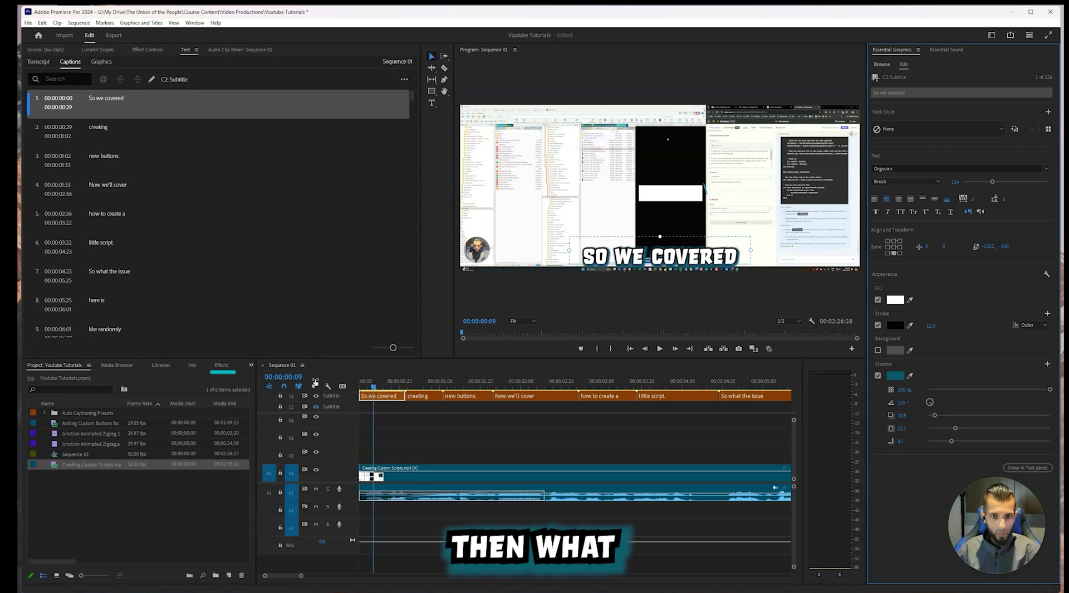
Select all captions on the subtitle track and upgrade them to graphics.
{"action": "left_click_drag", "start_coordinate": [301, 575], "coordinate": [600, 470]}
{"action": "left_click", "coordinate": [212, 95]}
{"action": "key", "text": "ctrl+a"}
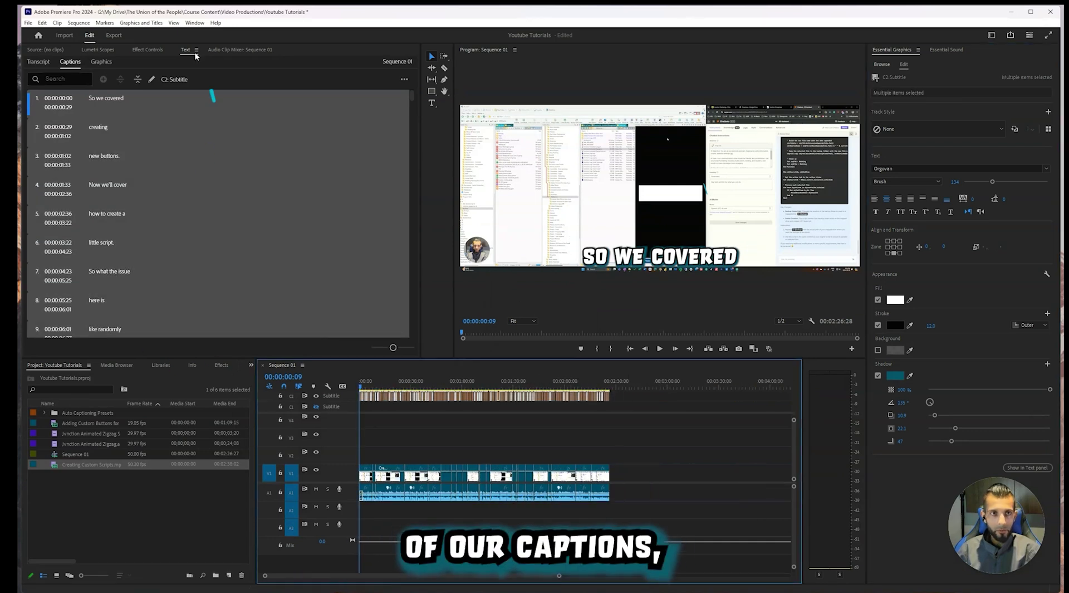
{"action": "left_click", "coordinate": [144, 22]}
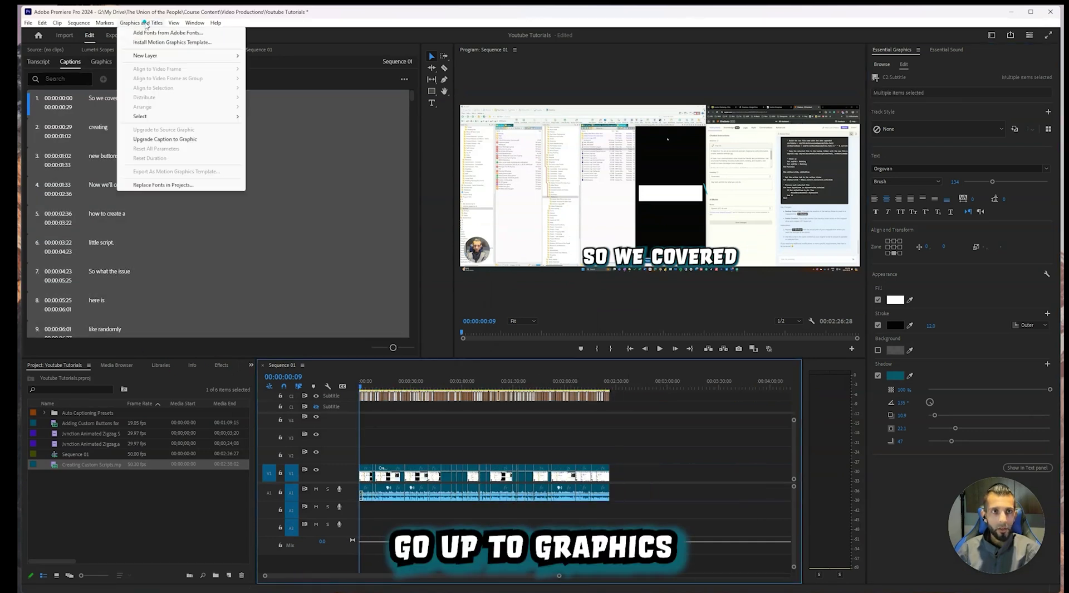
{"action": "left_click", "coordinate": [163, 140]}
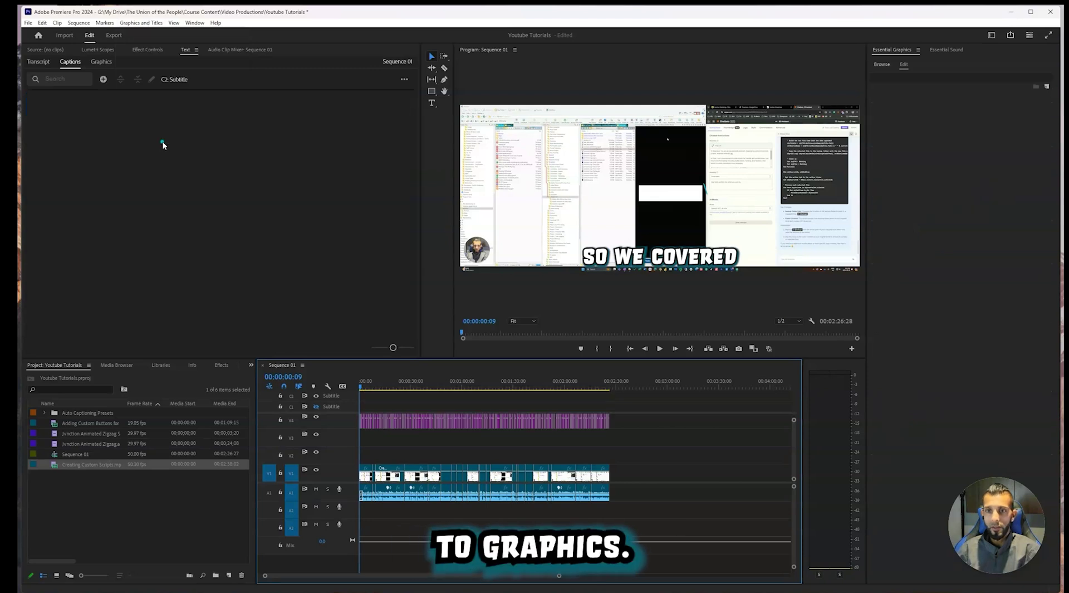
Apply the Distort Transform video effect to the first caption graphic, "So we covered", at the start of the timeline.
{"action": "left_click_drag", "start_coordinate": [561, 576], "coordinate": [414, 571]}
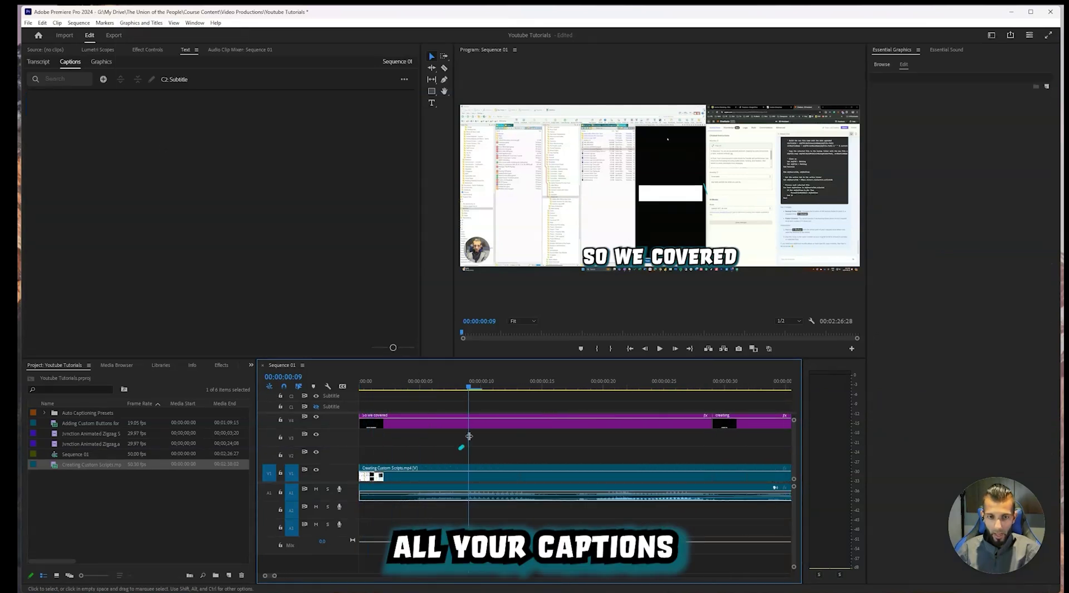
{"action": "left_click", "coordinate": [474, 427]}
{"action": "left_click_drag", "start_coordinate": [470, 390], "coordinate": [368, 393]}
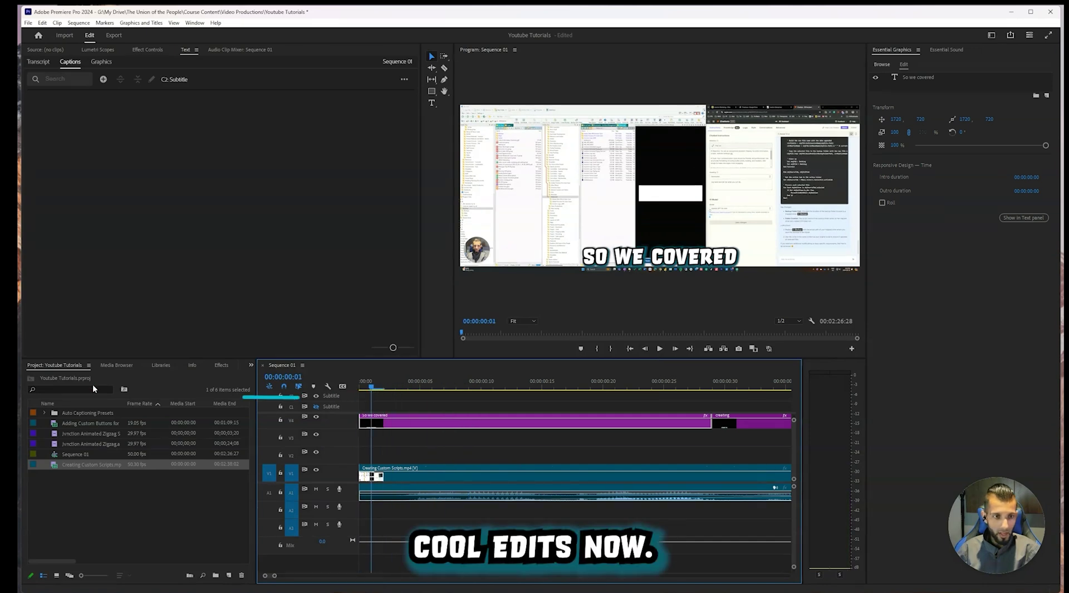
{"action": "left_click", "coordinate": [221, 365]}
{"action": "left_click", "coordinate": [37, 422]}
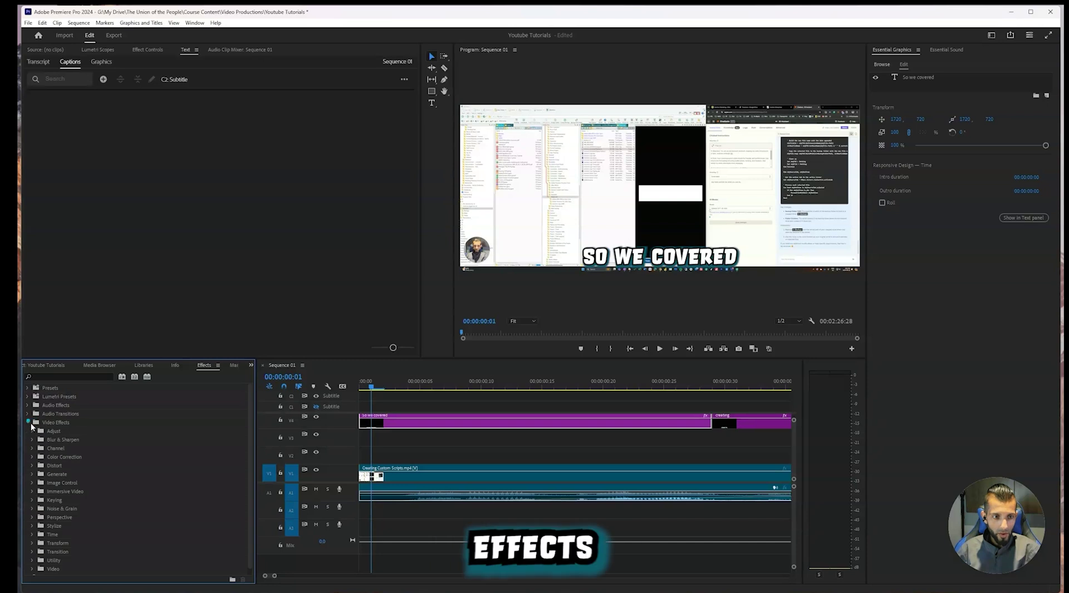
{"action": "left_click", "coordinate": [34, 465]}
{"action": "scroll", "coordinate": [64, 517], "scroll_direction": "down", "scroll_amount": 1}
{"action": "left_click_drag", "start_coordinate": [61, 508], "coordinate": [406, 425]}
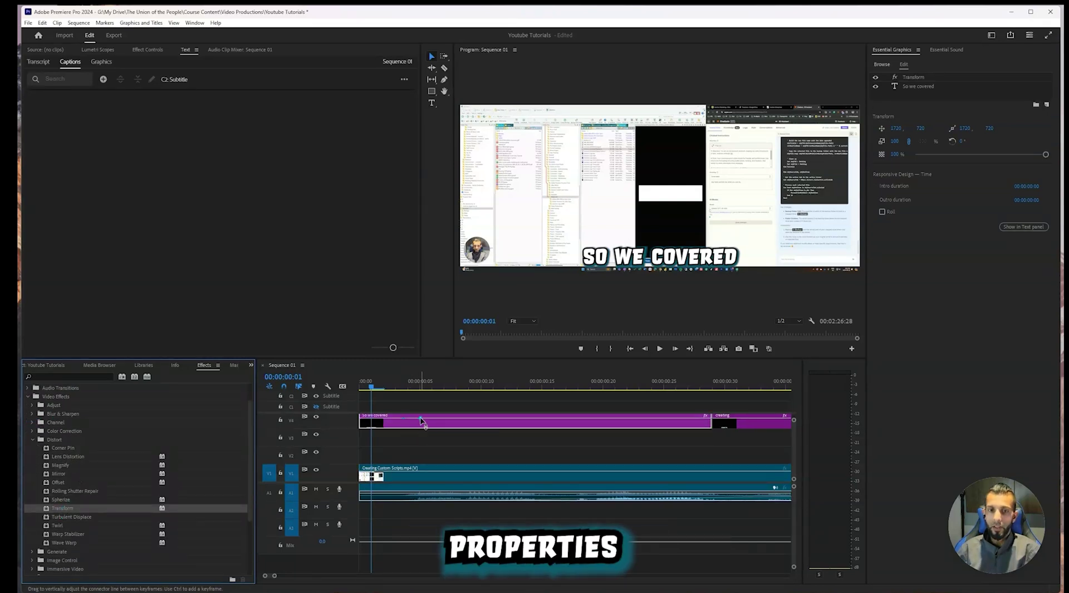
Move the Transform effect's anchor point onto the middle of the first caption's words, then reposition the text at its original place low in the frame.
{"action": "left_click", "coordinate": [148, 50]}
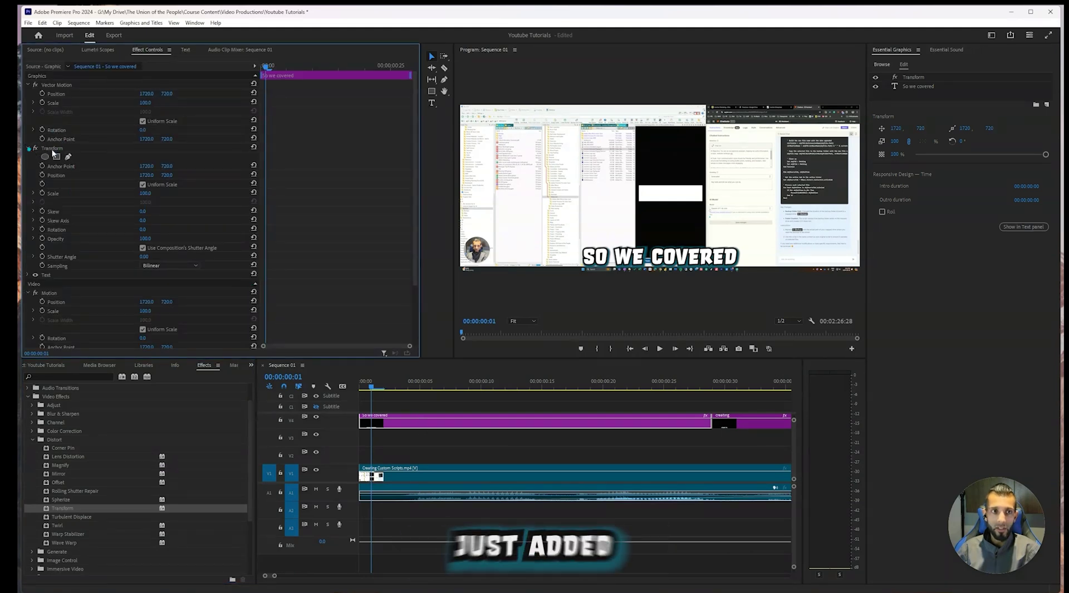
{"action": "left_click_drag", "start_coordinate": [377, 391], "coordinate": [361, 416]}
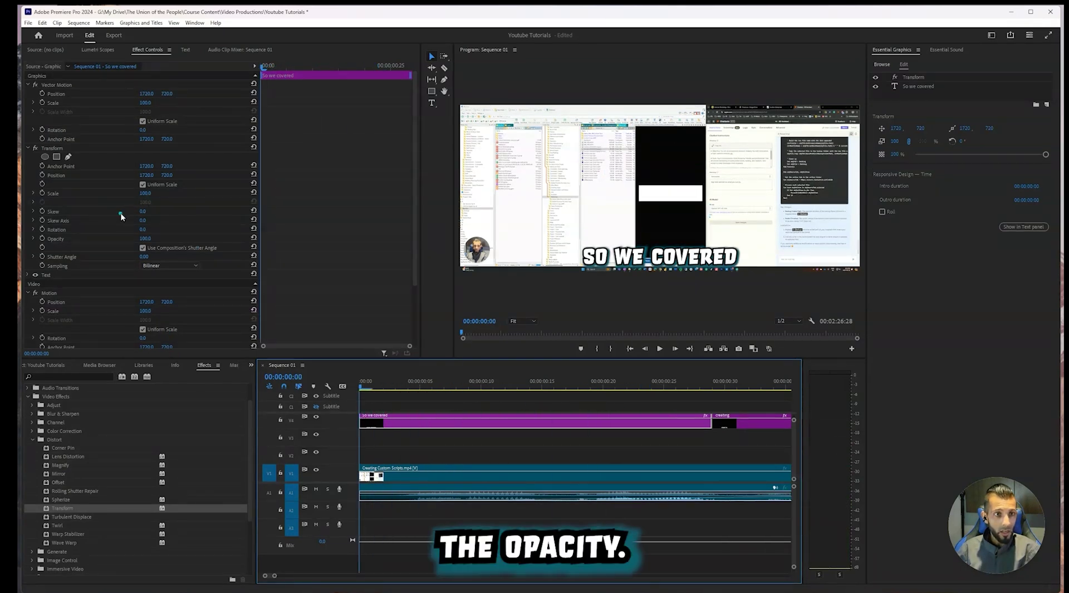
{"action": "left_click", "coordinate": [53, 149]}
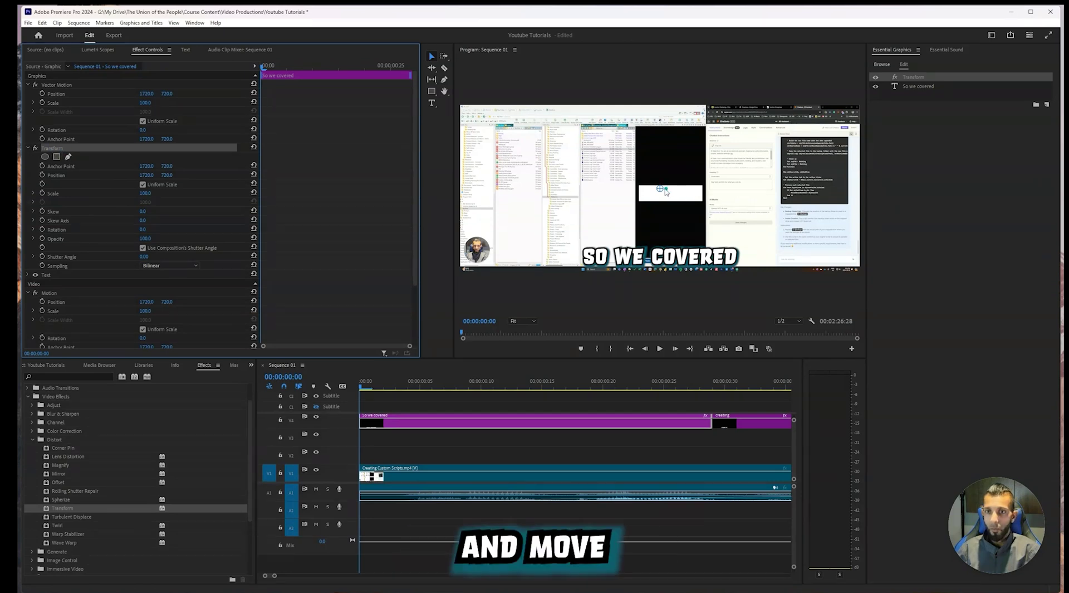
{"action": "left_click_drag", "start_coordinate": [662, 190], "coordinate": [662, 254]}
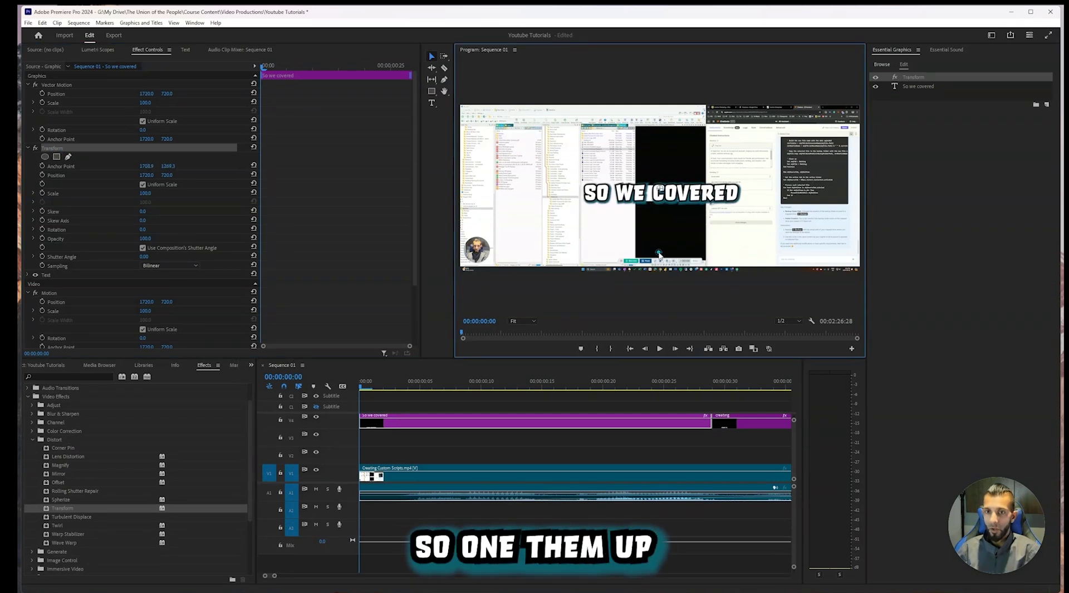
{"action": "left_click_drag", "start_coordinate": [663, 192], "coordinate": [664, 253]}
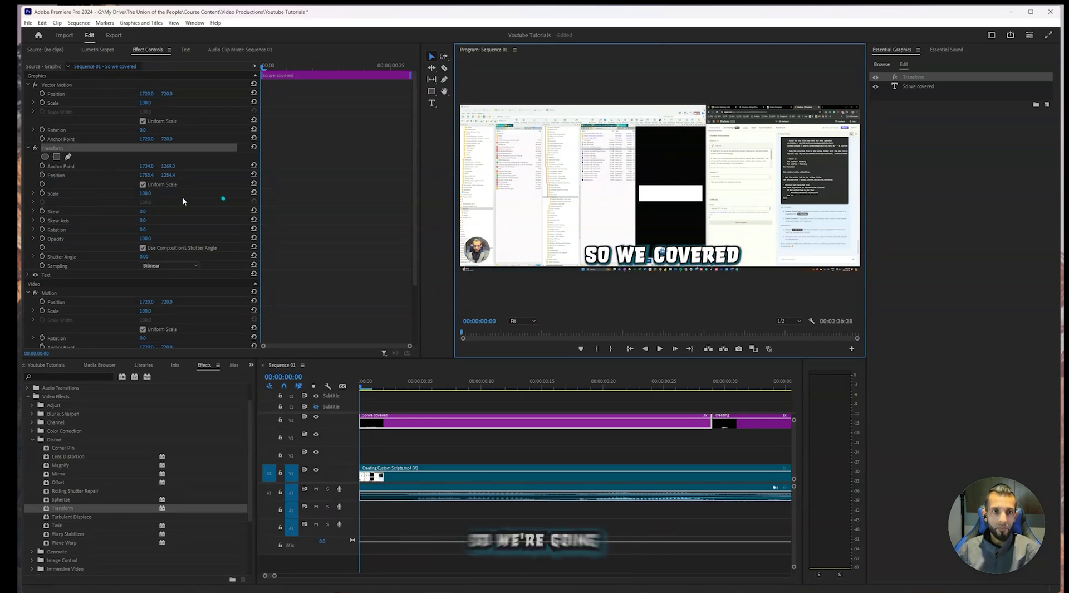
Keyframe the Transform effect's scale from 68 at the clip's start to 100 at frame 5.
{"action": "left_click", "coordinate": [43, 193]}
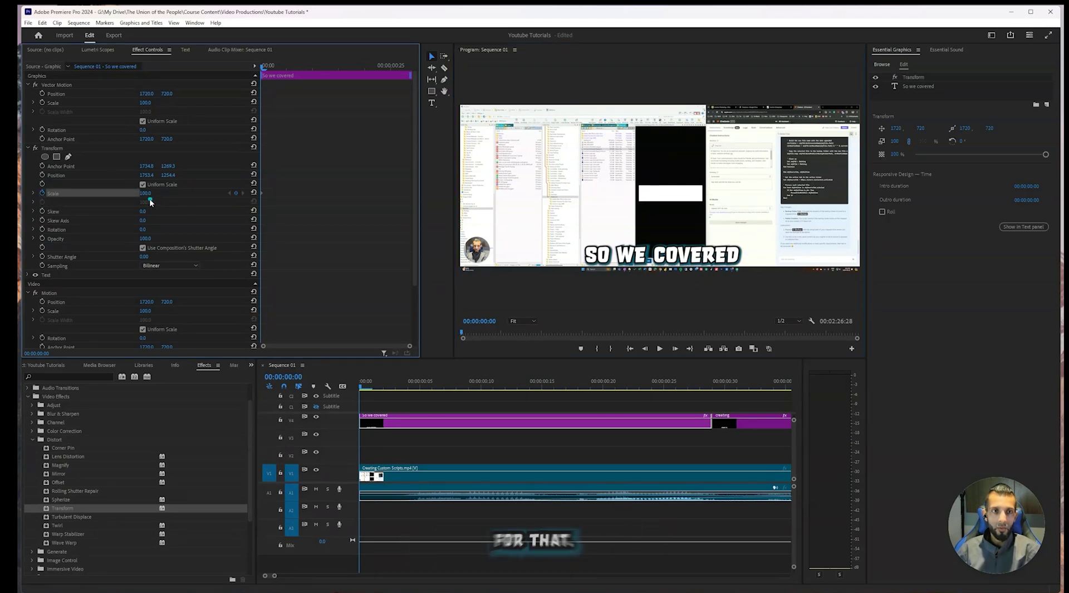
{"action": "left_click_drag", "start_coordinate": [139, 195], "coordinate": [213, 192]}
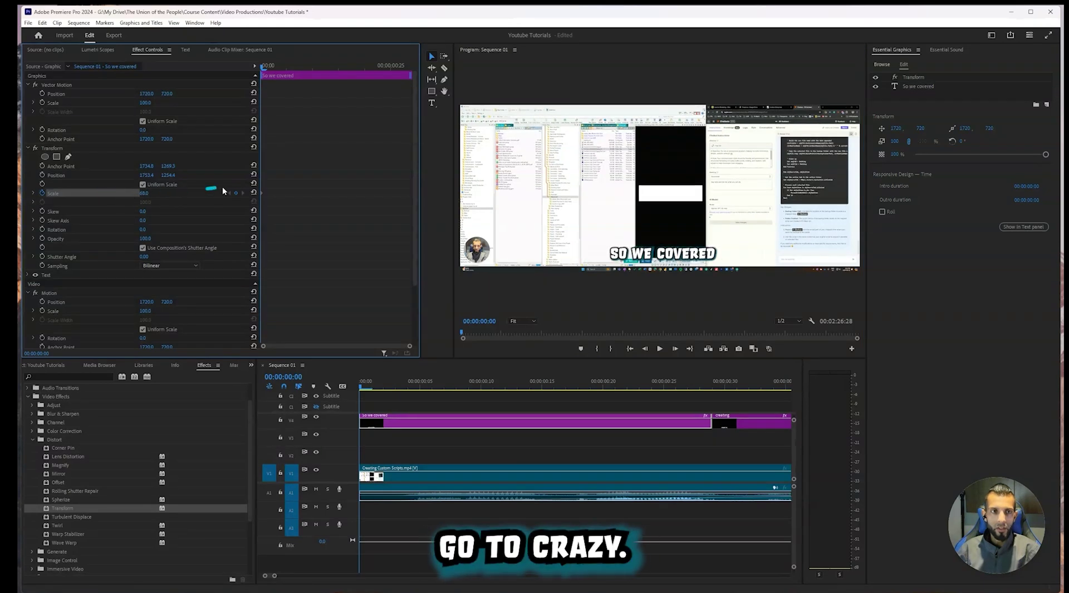
{"action": "left_click_drag", "start_coordinate": [265, 66], "coordinate": [287, 68]}
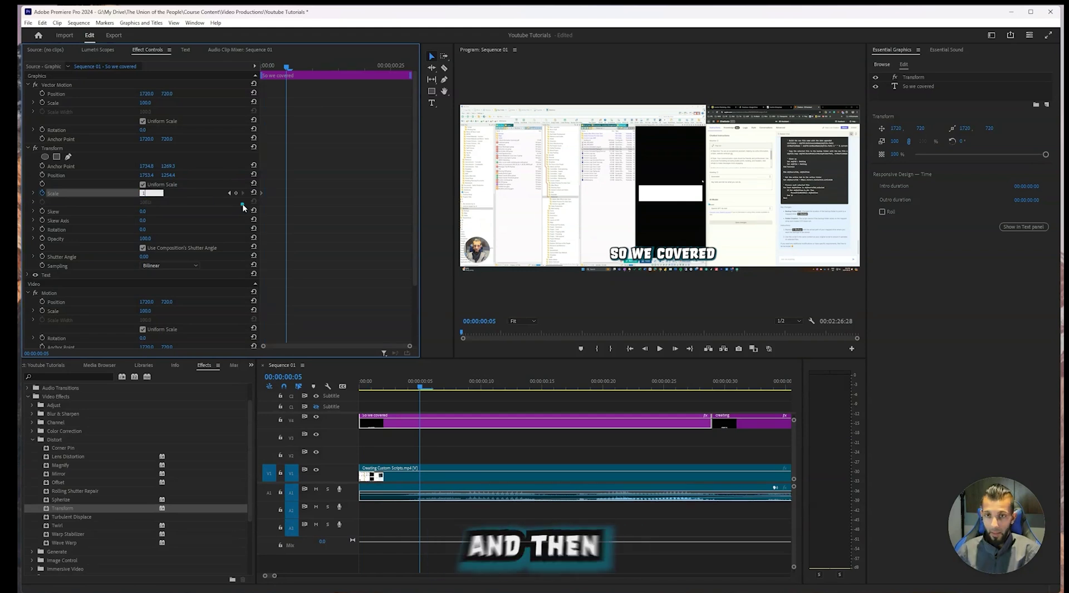
{"action": "key", "text": "Return"}
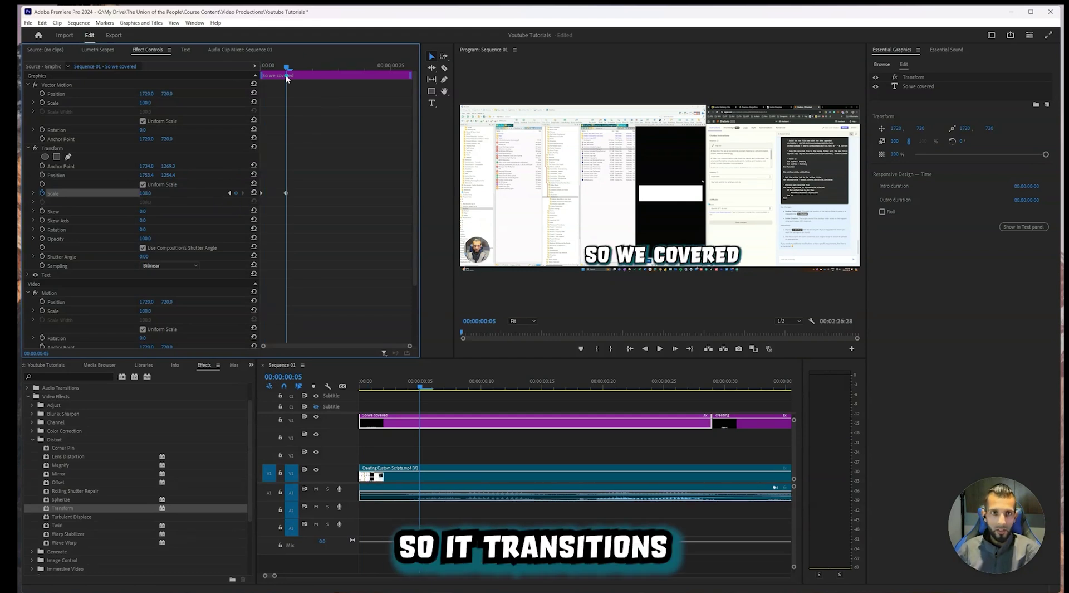
Keyframe the Transform effect's opacity from 50 at the clip's start to 100 at frame 5, and scrub through the animation.
{"action": "left_click_drag", "start_coordinate": [286, 68], "coordinate": [232, 91]}
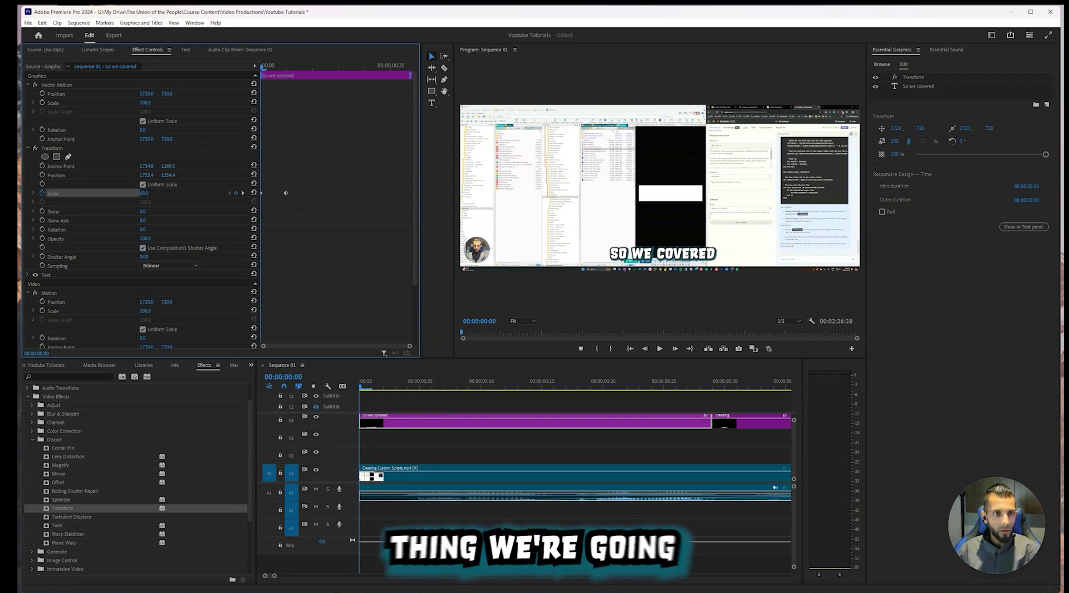
{"action": "left_click", "coordinate": [41, 238]}
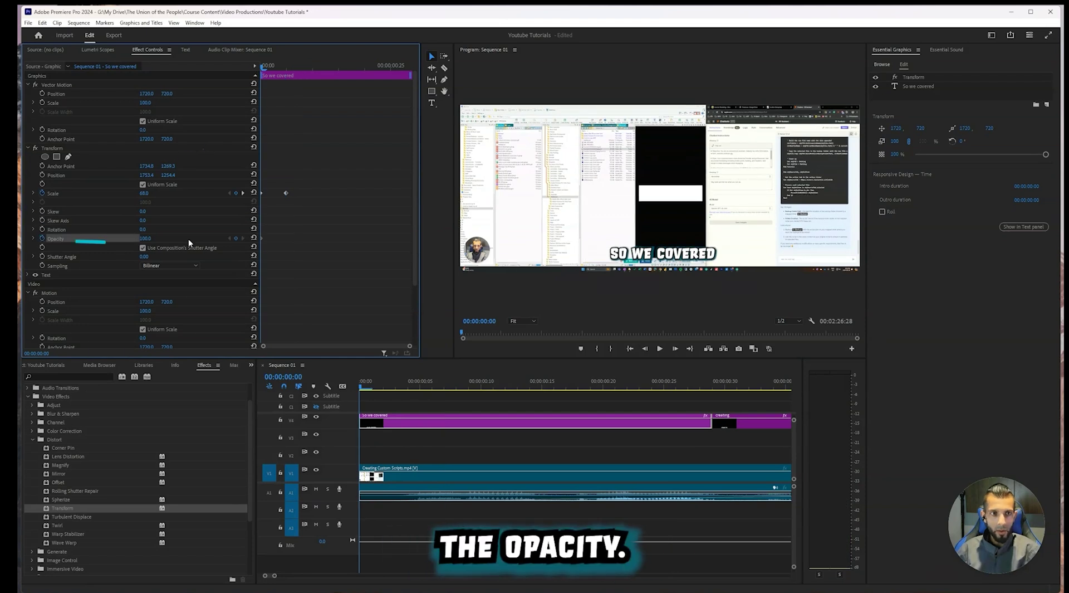
{"action": "left_click", "coordinate": [148, 238]}
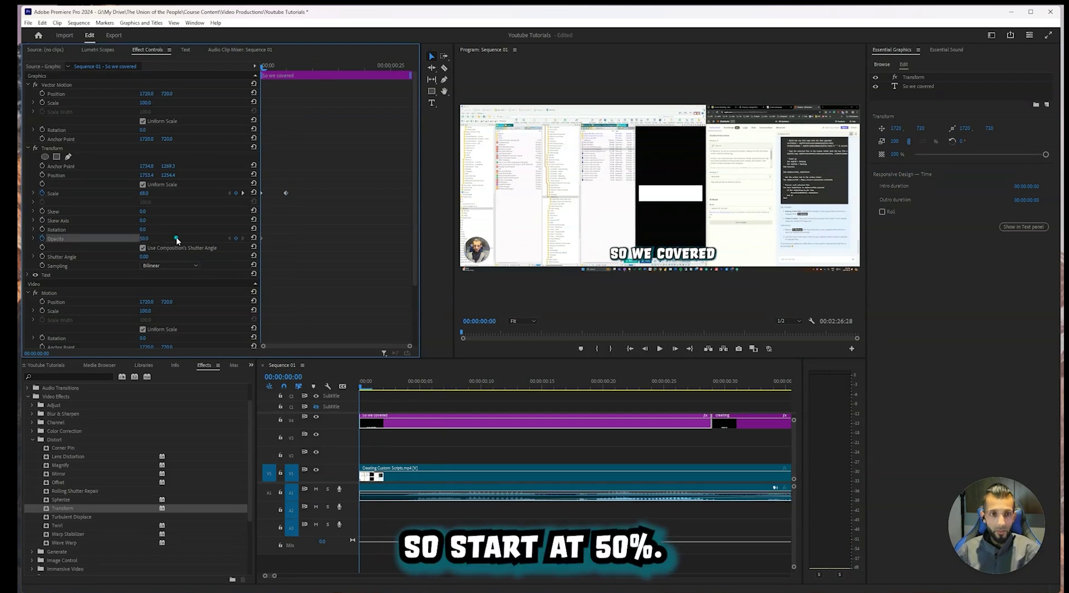
{"action": "left_click_drag", "start_coordinate": [264, 67], "coordinate": [286, 68]}
{"action": "left_click", "coordinate": [145, 239]}
{"action": "type", "text": "100"}
{"action": "key", "text": "Return"}
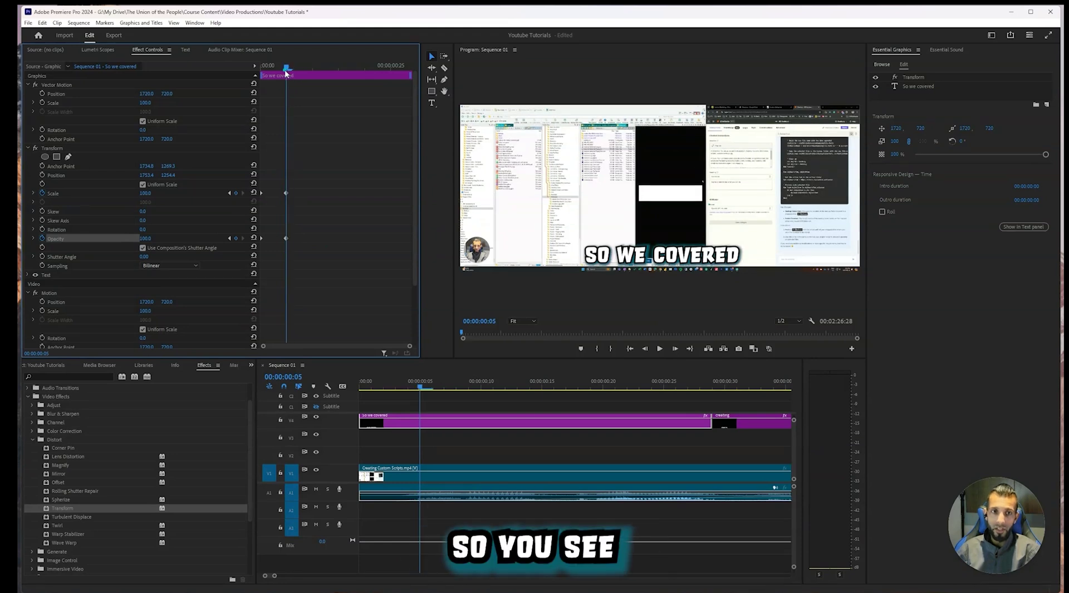
{"action": "left_click_drag", "start_coordinate": [283, 72], "coordinate": [257, 78]}
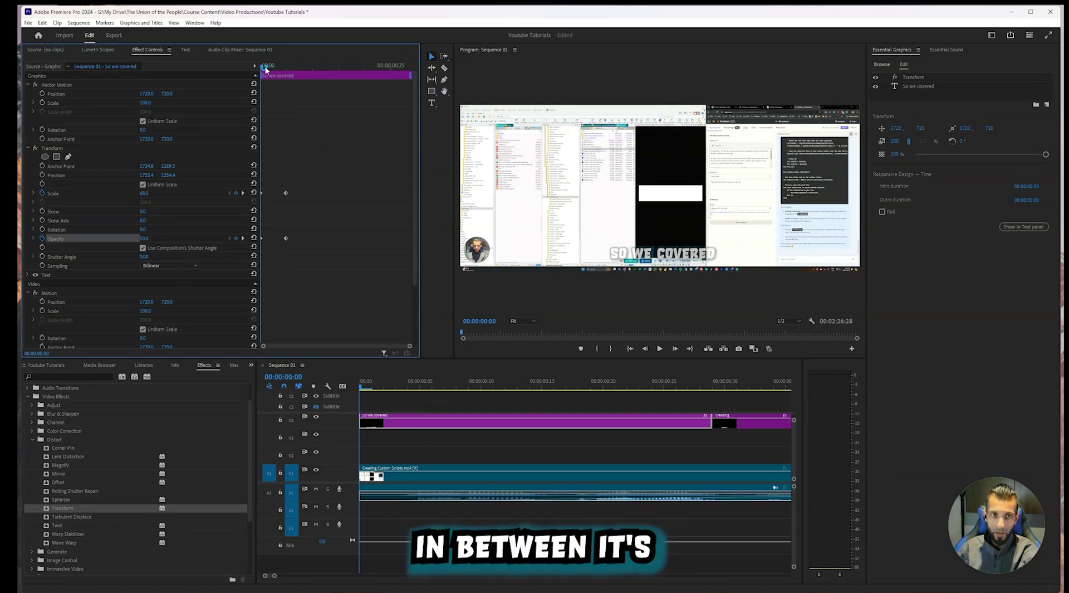
{"action": "mouse_move", "coordinate": [262, 69]}
{"action": "left_mouse_down"}
{"action": "mouse_move", "coordinate": [292, 70]}
{"action": "mouse_move", "coordinate": [262, 69]}
{"action": "left_mouse_up"}
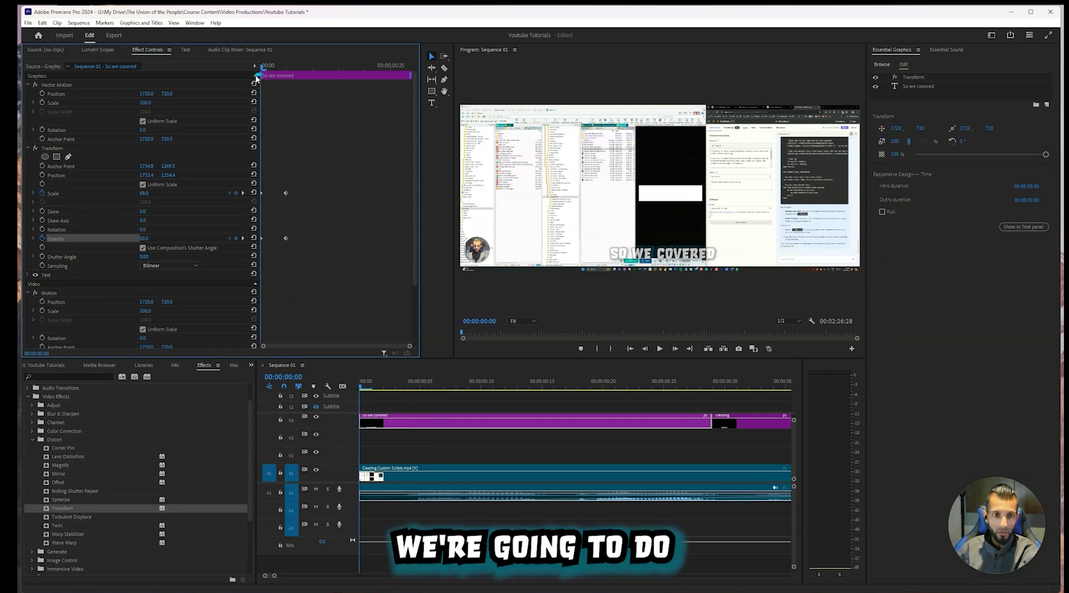
Set the Transform effect's shutter angle to 175 and scrub the opening frames to check the motion blur.
{"action": "left_click", "coordinate": [145, 256]}
{"action": "type", "text": "175"}
{"action": "key", "text": "Return"}
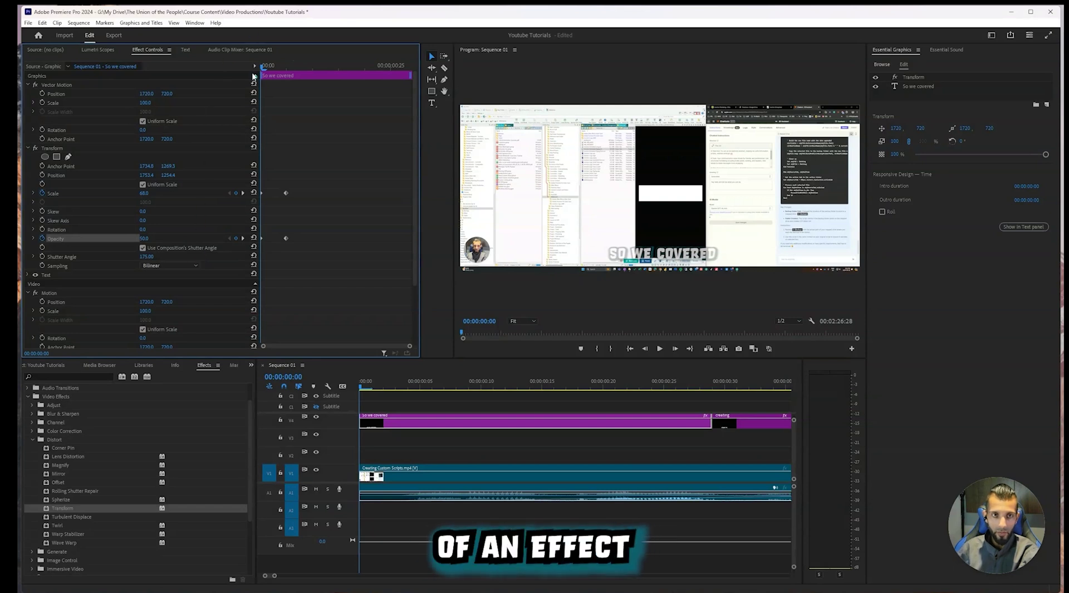
{"action": "left_click", "coordinate": [279, 66]}
{"action": "mouse_move", "coordinate": [282, 66]}
{"action": "left_mouse_down"}
{"action": "mouse_move", "coordinate": [311, 65]}
{"action": "mouse_move", "coordinate": [268, 62]}
{"action": "mouse_move", "coordinate": [404, 60]}
{"action": "mouse_move", "coordinate": [261, 65]}
{"action": "left_mouse_up"}
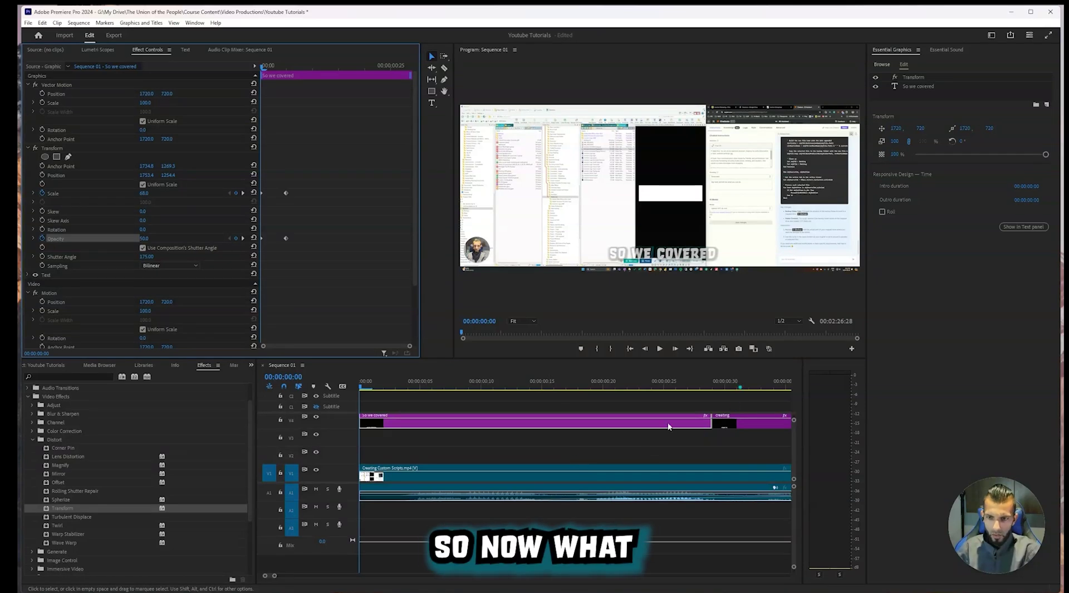
Copy the first caption's animated Transform effect and paste it onto all the other caption graphics on the track.
{"action": "left_click_drag", "start_coordinate": [274, 574], "coordinate": [304, 575]}
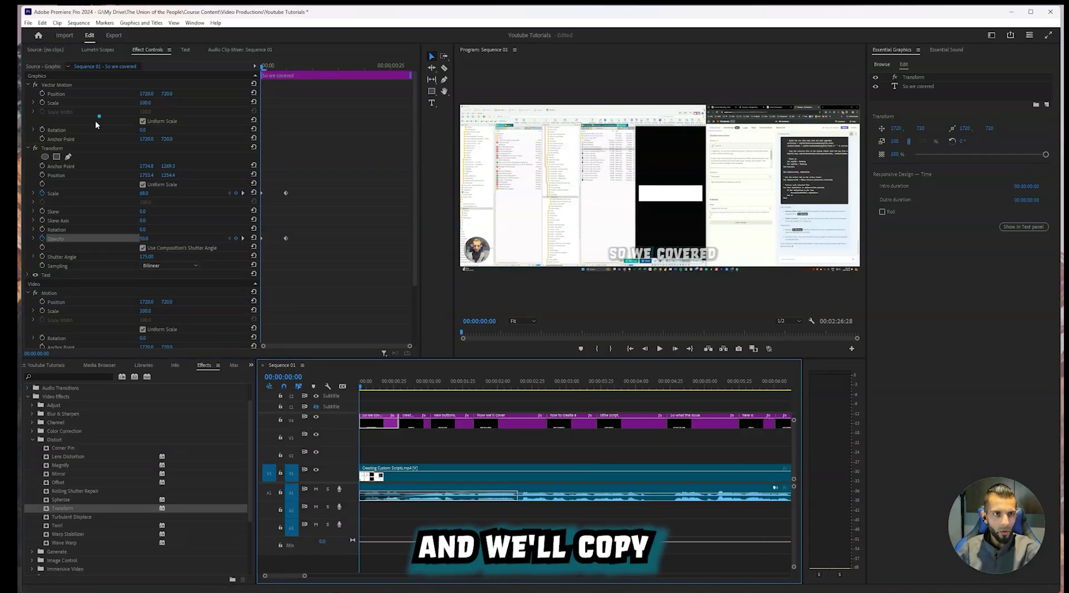
{"action": "left_click", "coordinate": [70, 147]}
{"action": "left_click_drag", "start_coordinate": [306, 577], "coordinate": [611, 572]}
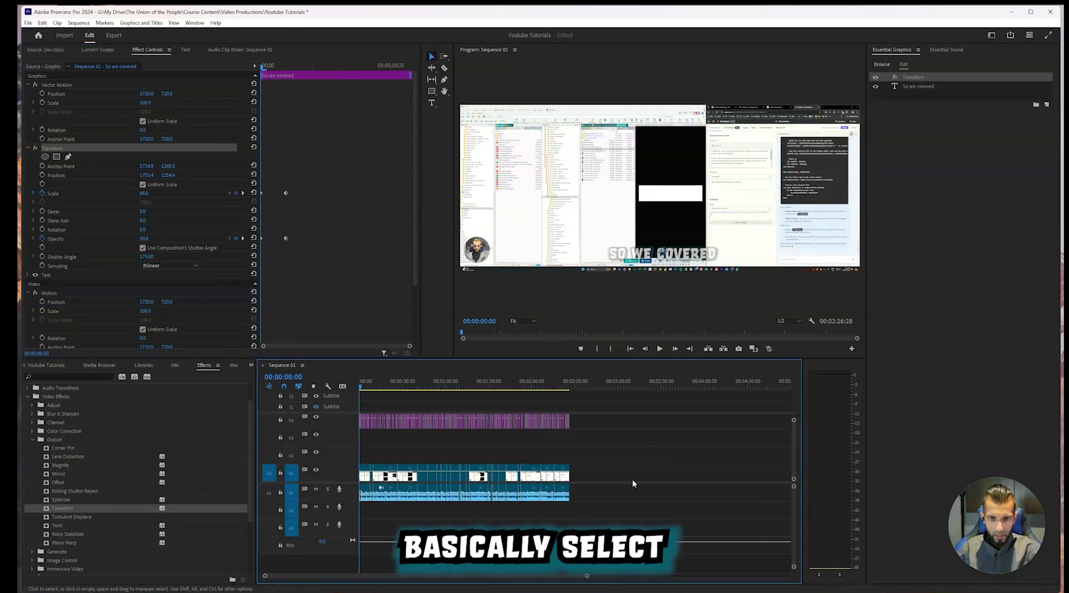
{"action": "left_click_drag", "start_coordinate": [629, 438], "coordinate": [361, 390]}
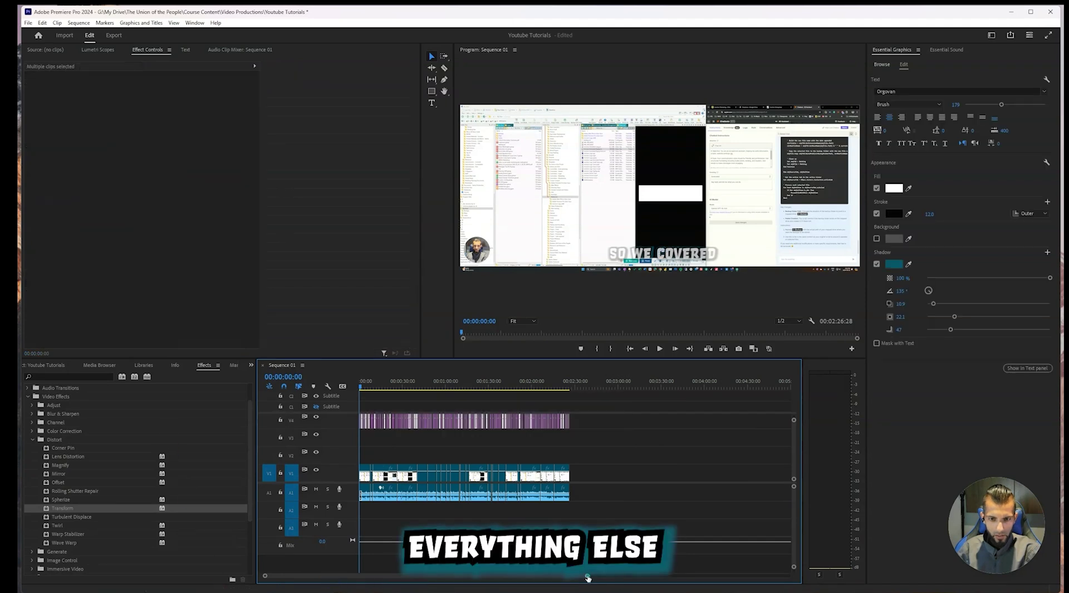
{"action": "left_click_drag", "start_coordinate": [587, 577], "coordinate": [369, 569]}
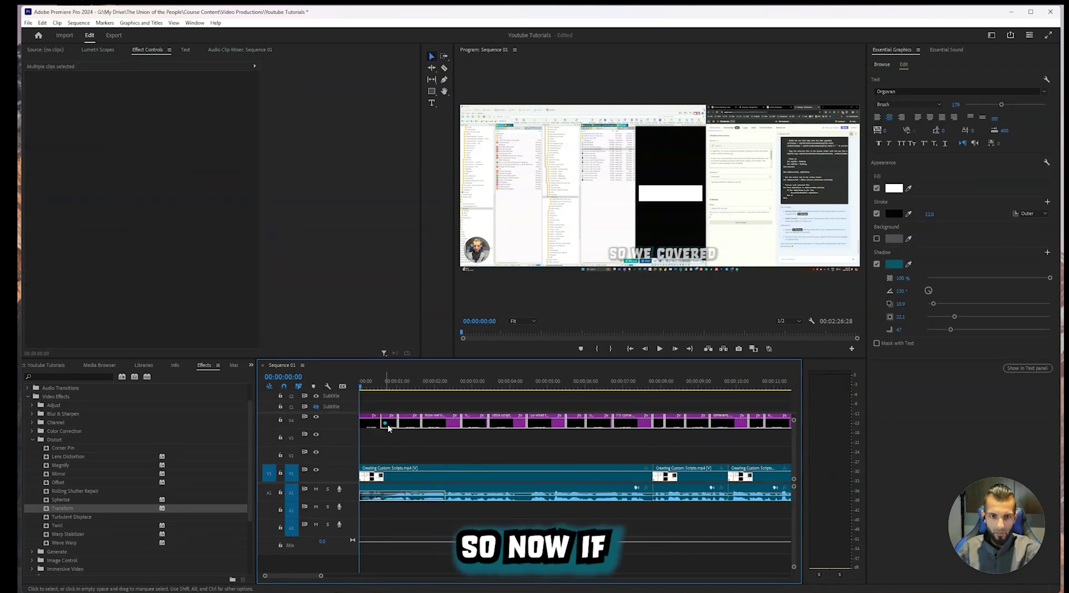
Inspect the pasted Transform effect on the second caption, "creating", and play the sequence to preview the animated captions.
{"action": "left_click", "coordinate": [411, 437]}
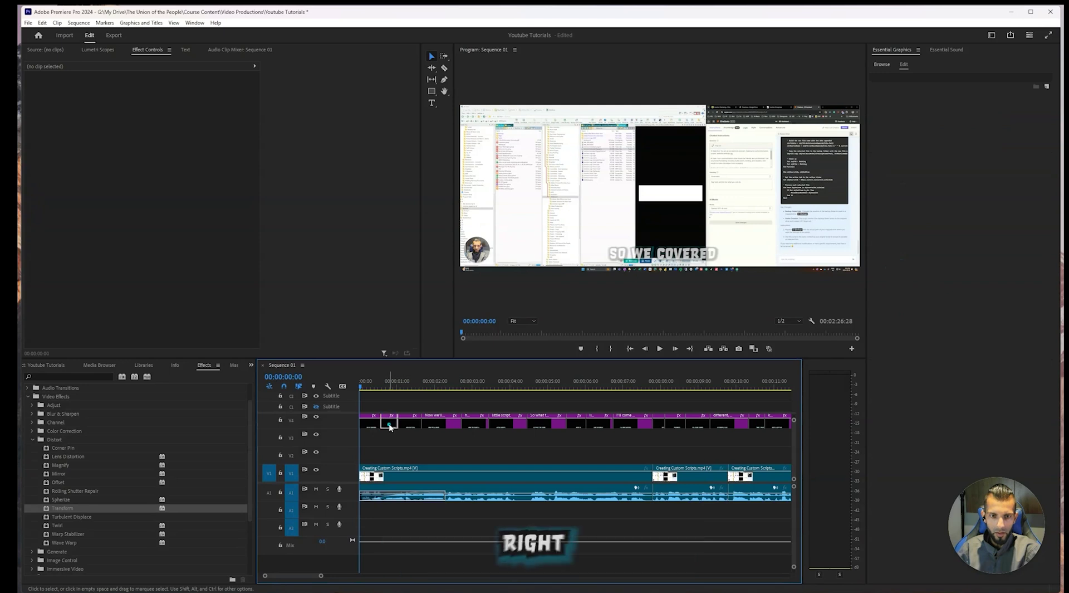
{"action": "left_click", "coordinate": [391, 425]}
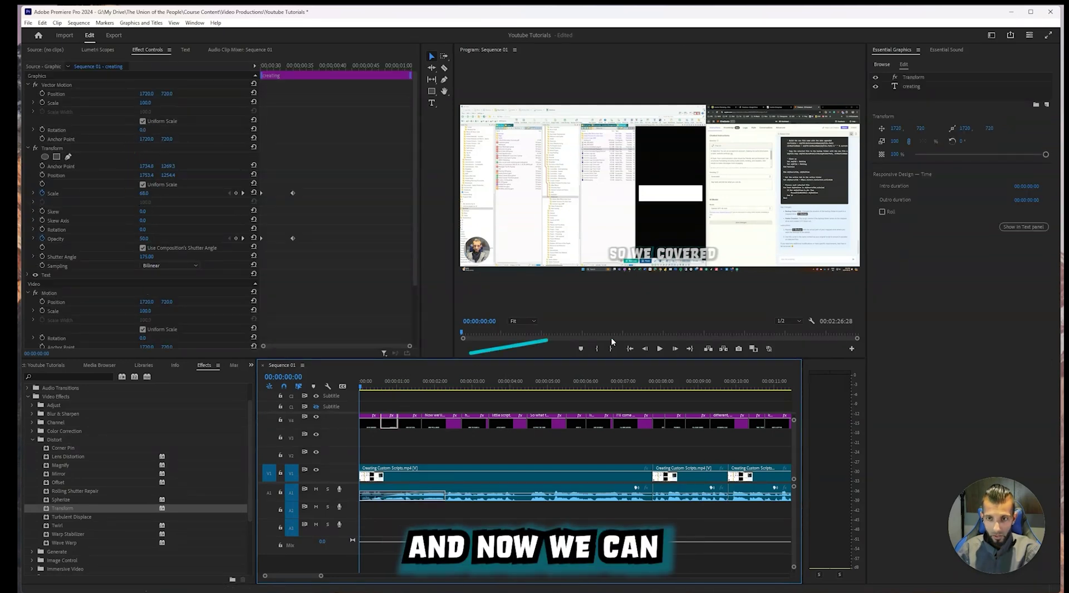
{"action": "left_click", "coordinate": [660, 348]}
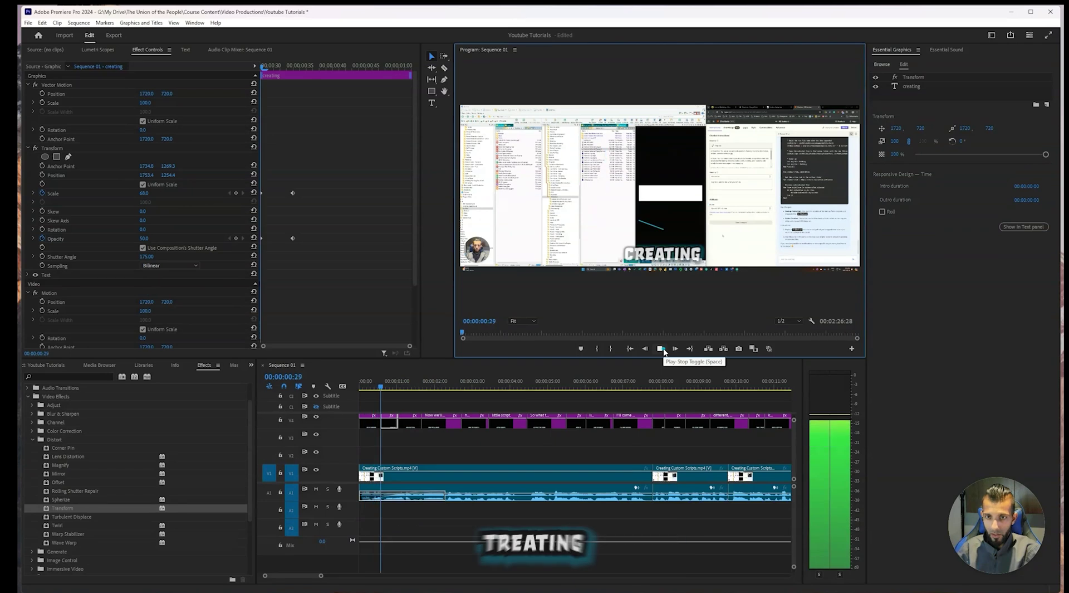